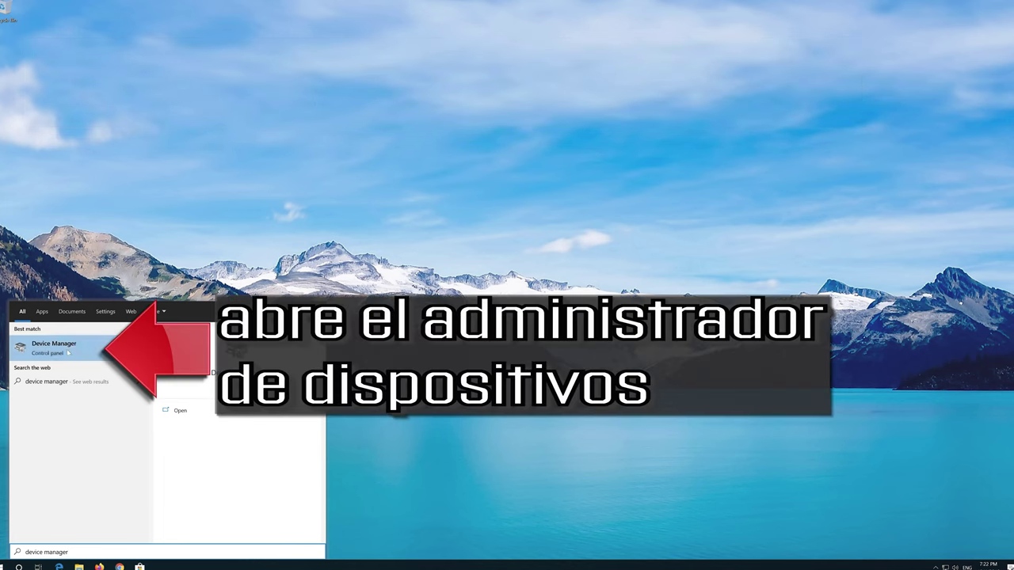
- Open Device Manager and expand the Sound, video and game controllers category
click(68, 354)
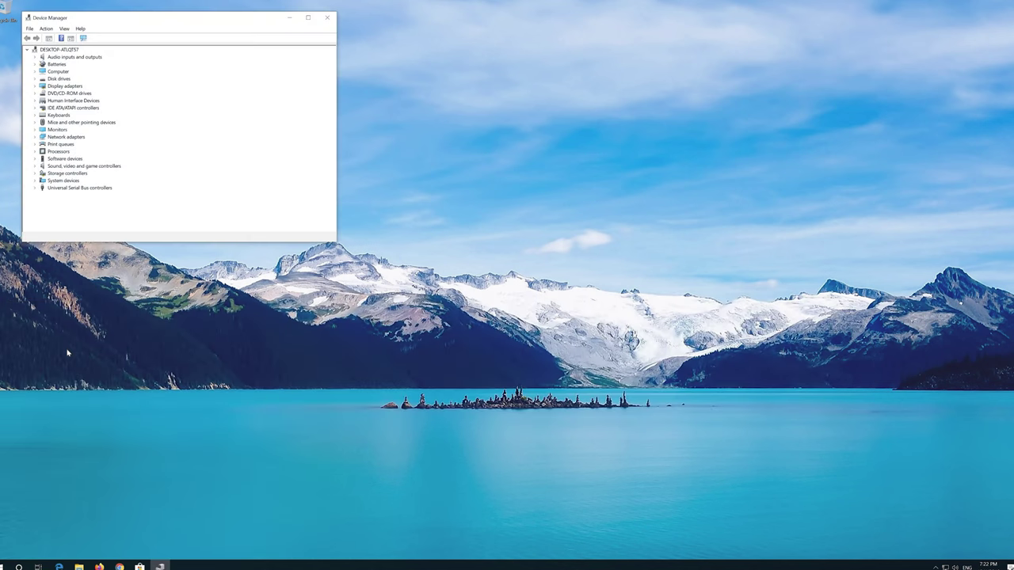
drag(205, 26, 494, 139)
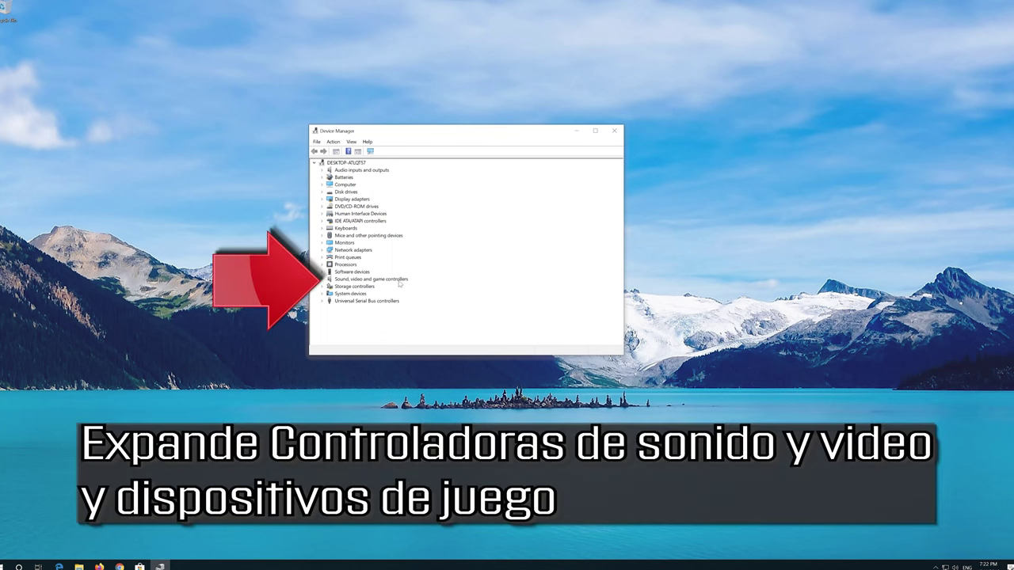
click(322, 279)
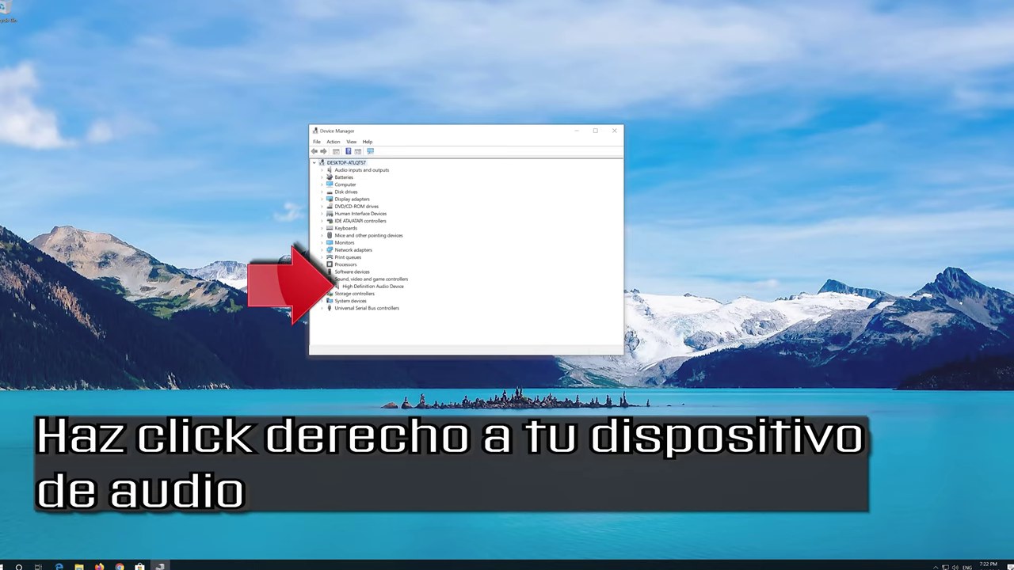
- Search automatically for an updated driver for the High Definition Audio Device, and check Windows Update for updates
click(353, 286)
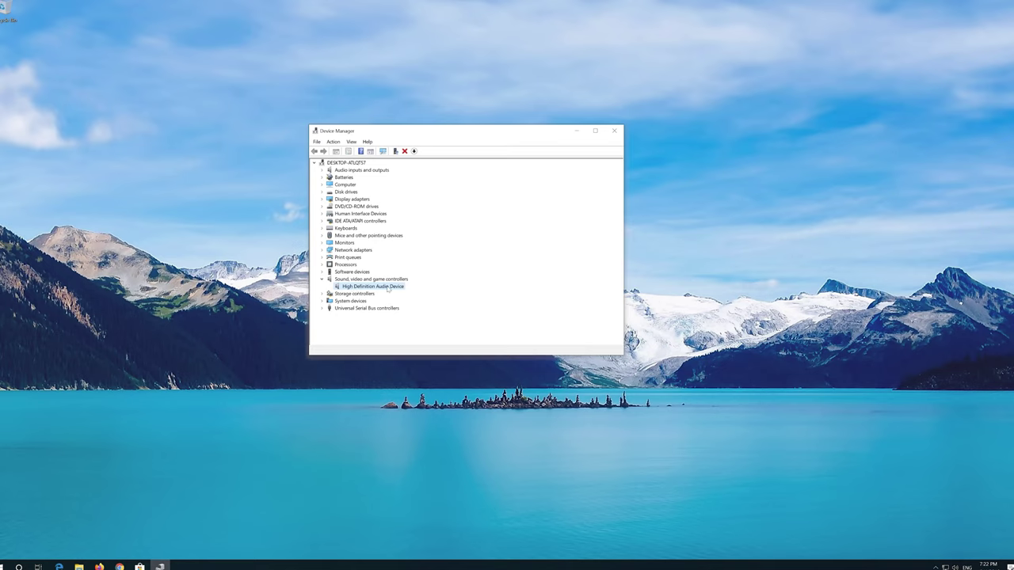
right_click(389, 289)
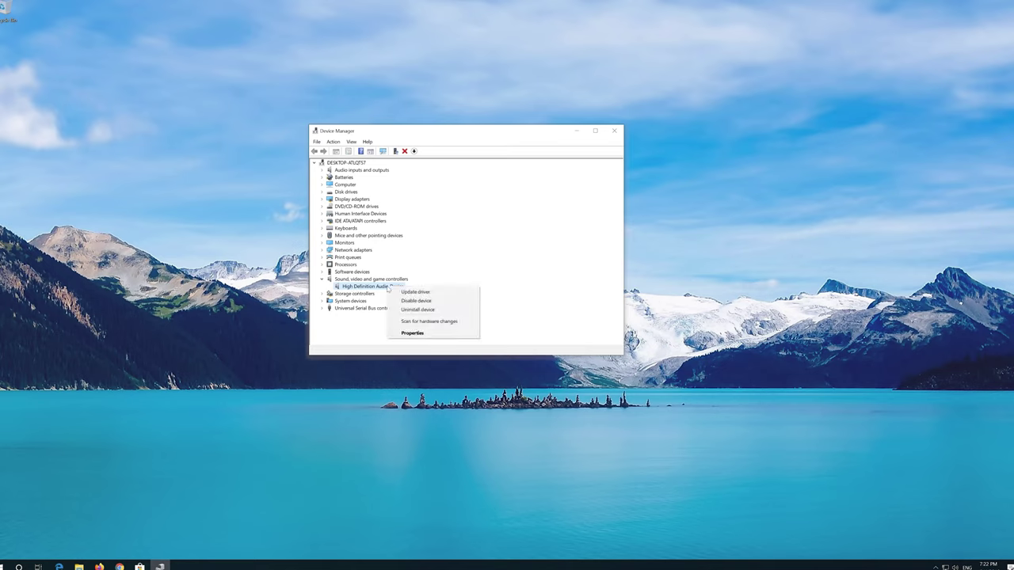
click(445, 294)
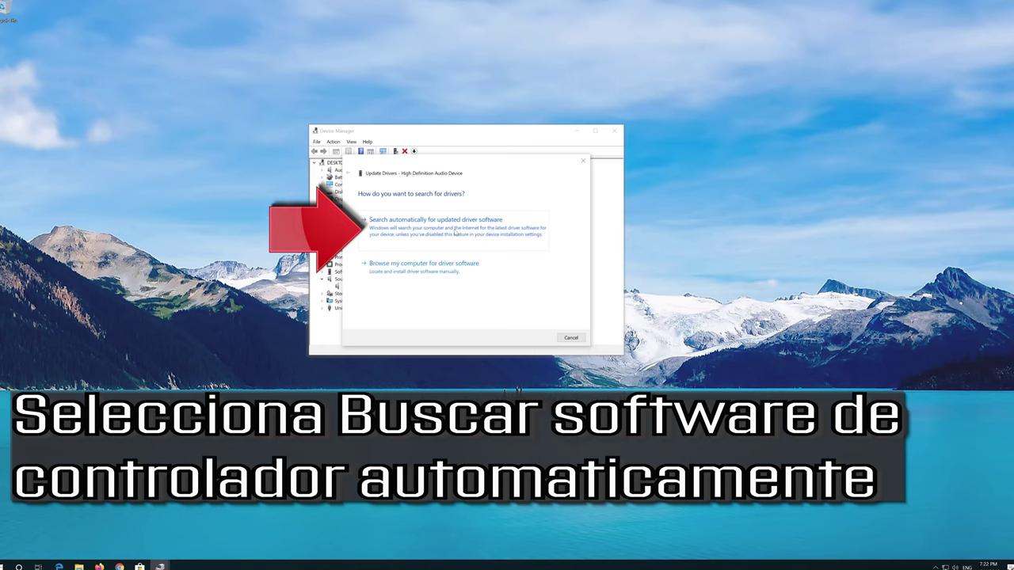
click(455, 233)
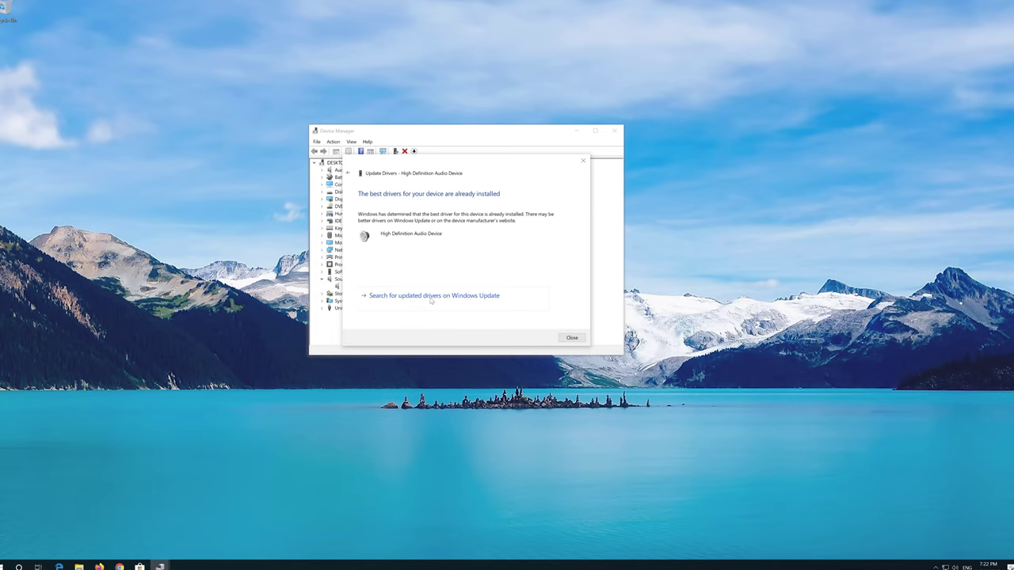
click(431, 296)
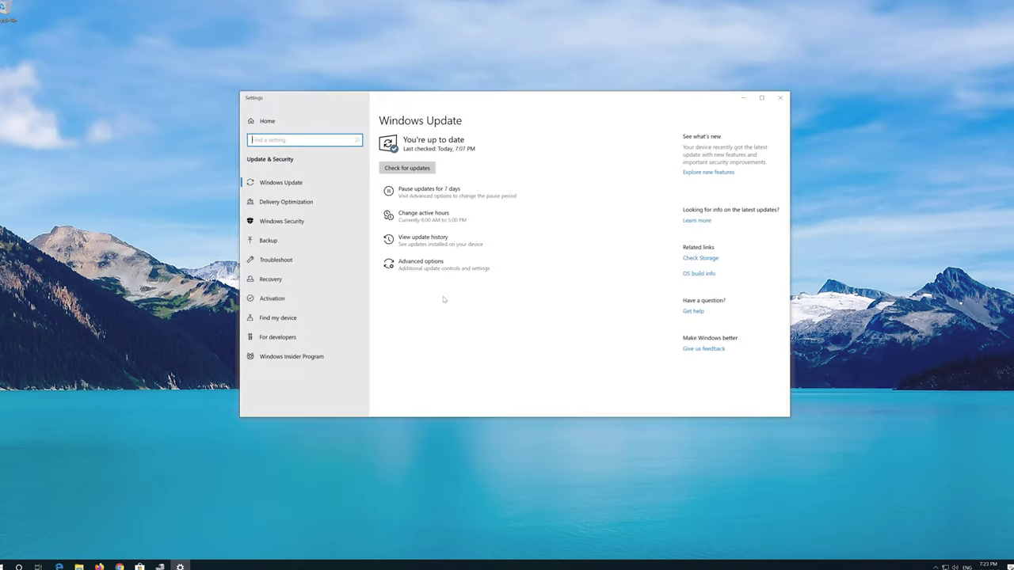
click(396, 169)
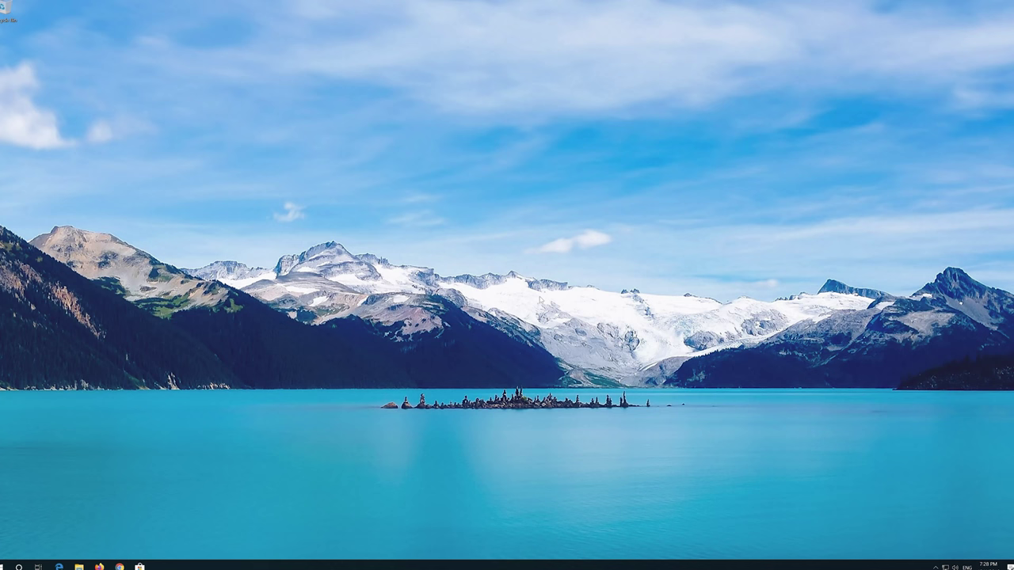
- Open the Sound page of the System settings in Windows Settings
click(4, 560)
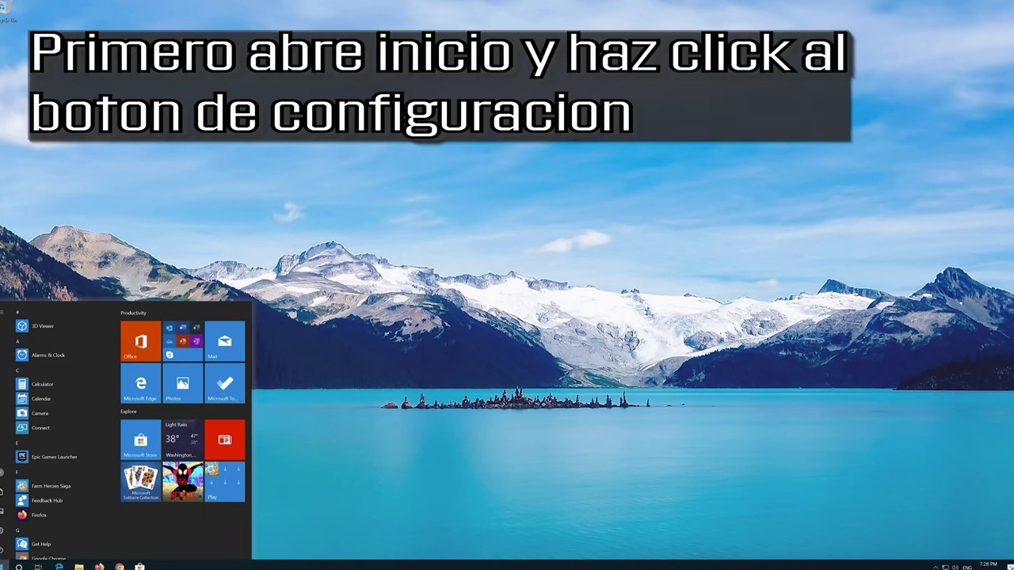
mouse_move(3, 533)
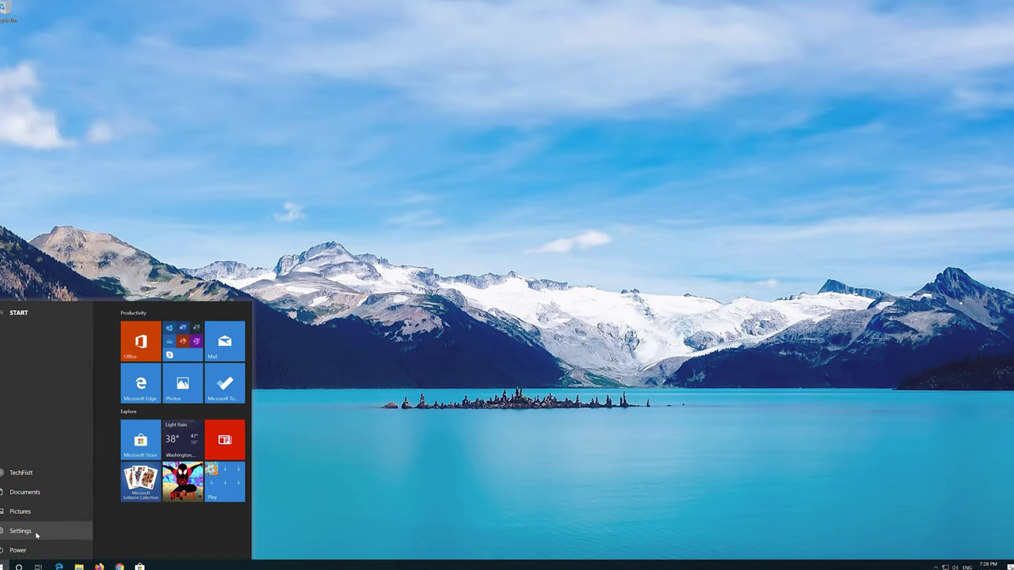
click(35, 535)
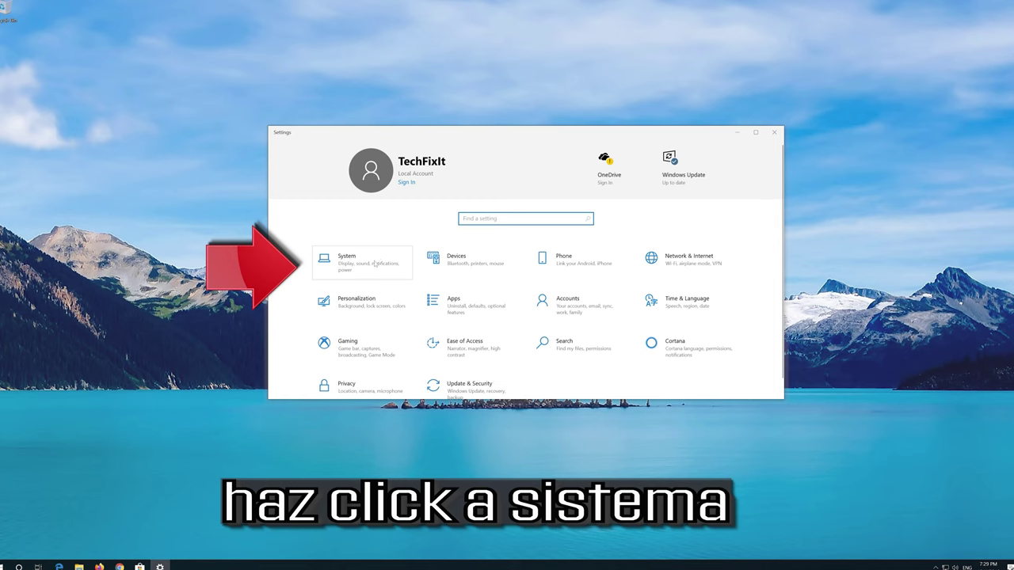
click(363, 269)
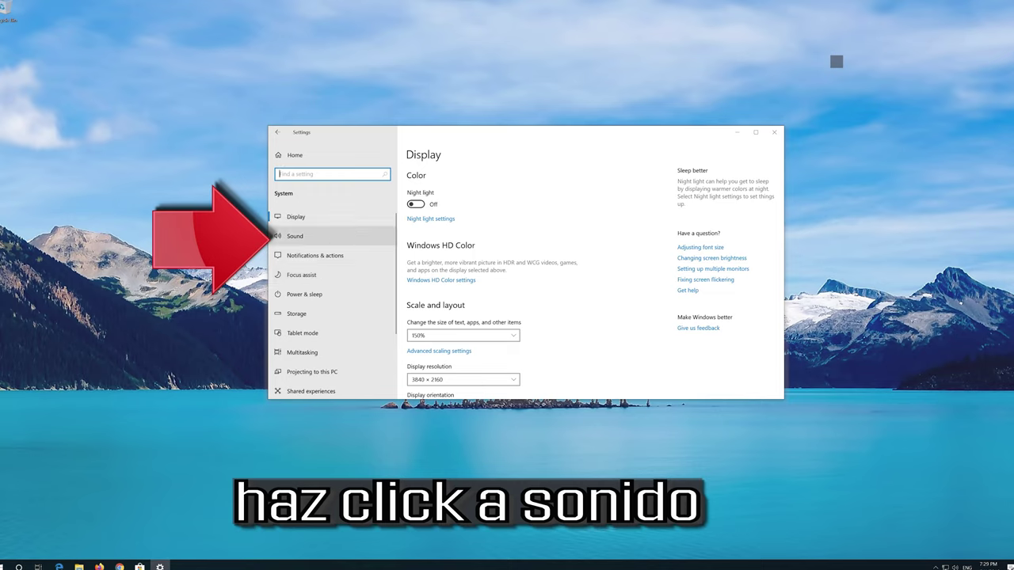
click(325, 240)
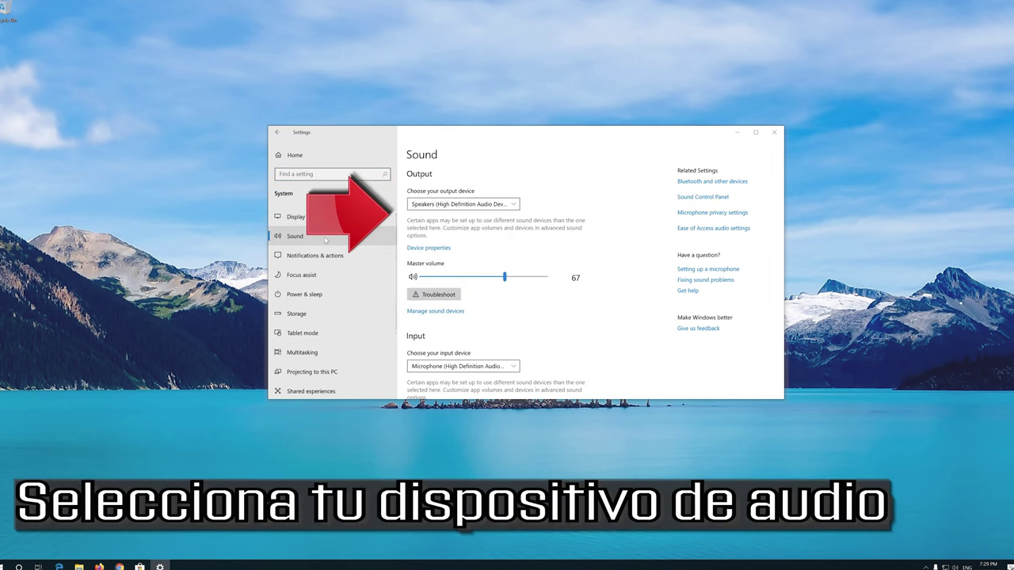
- Choose Speakers (High Definition Audio Device) as the output device and run the audio troubleshooter on those speakers
click(443, 207)
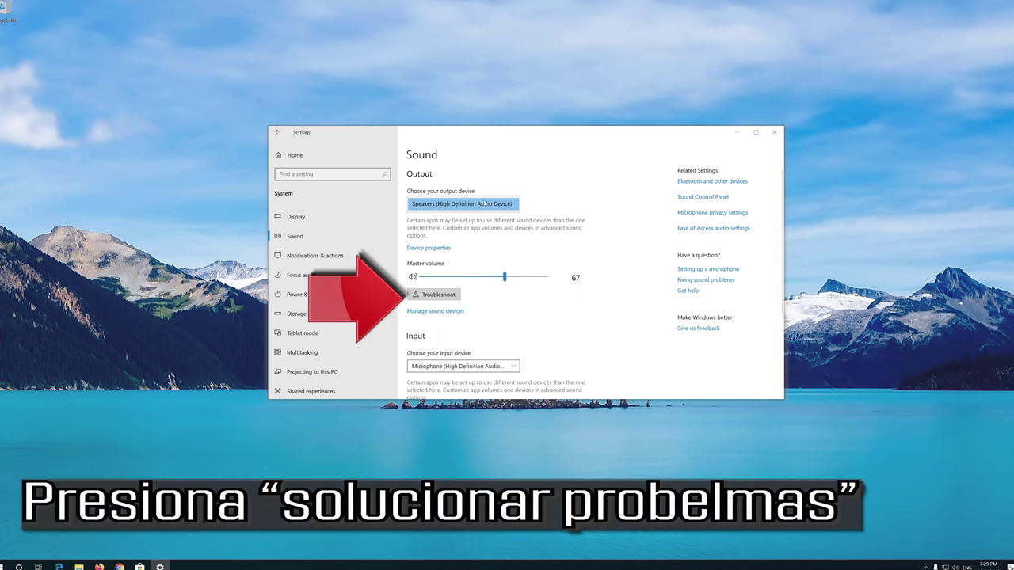
click(476, 205)
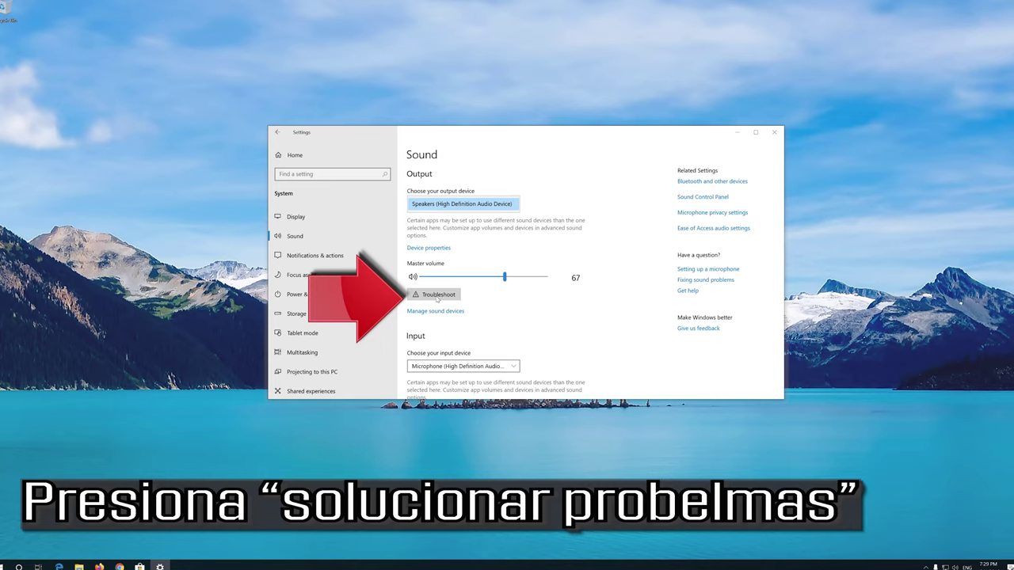
click(438, 296)
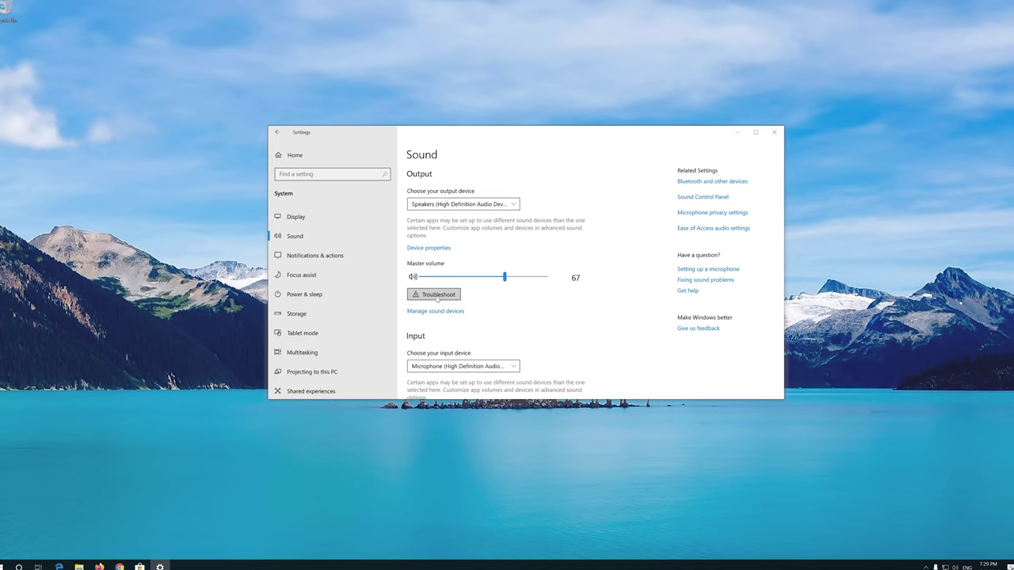
click(437, 296)
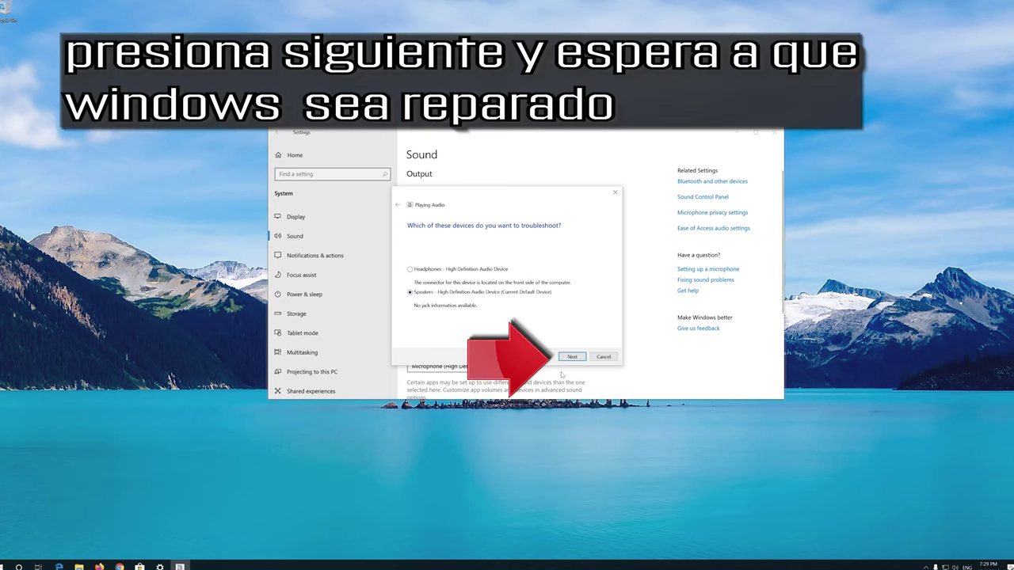
click(570, 357)
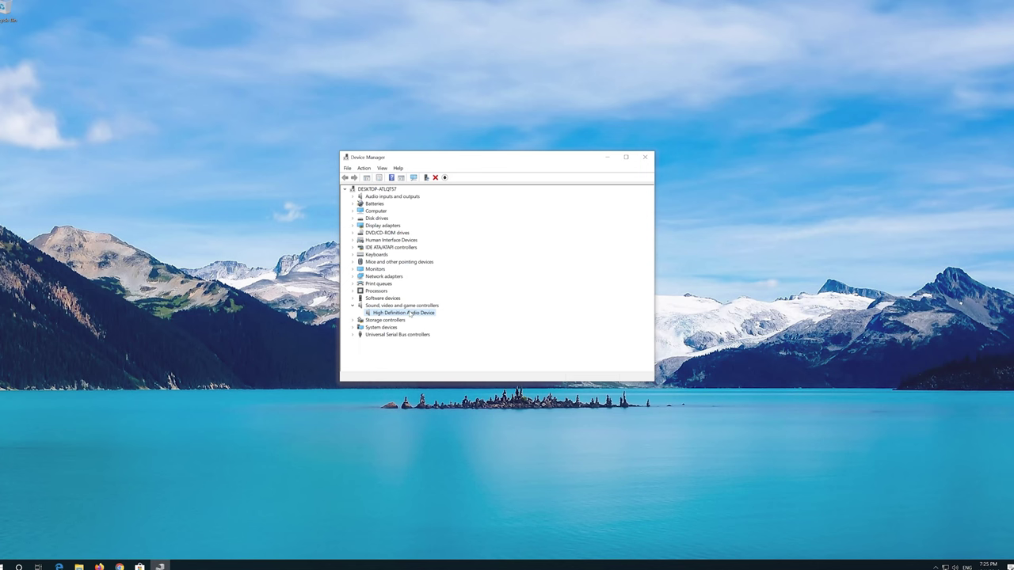
- Manually install the High Definition Audio Device driver from the list of available drivers on the computer, accepting the compatibility warning
right_click(406, 314)
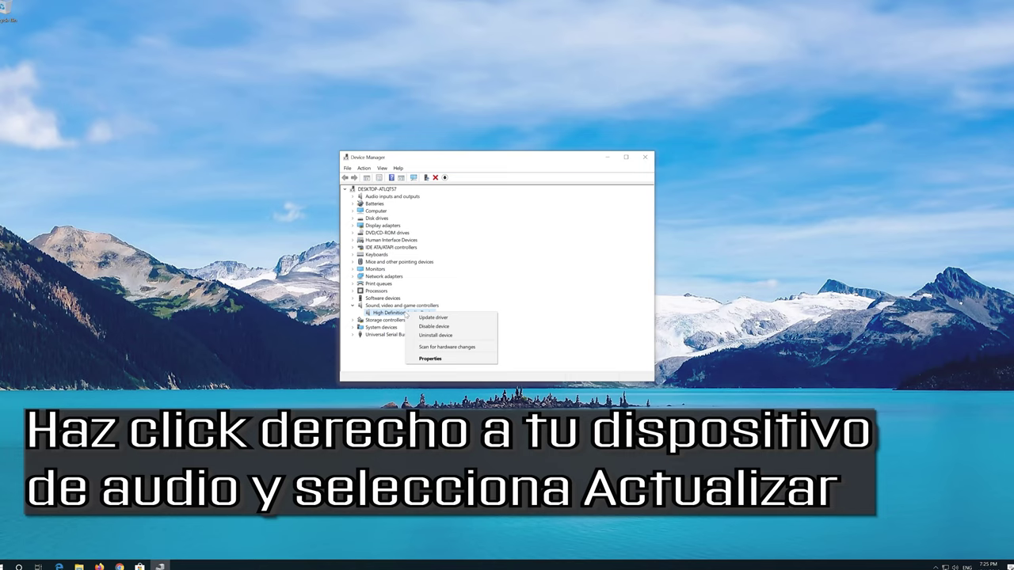
click(472, 318)
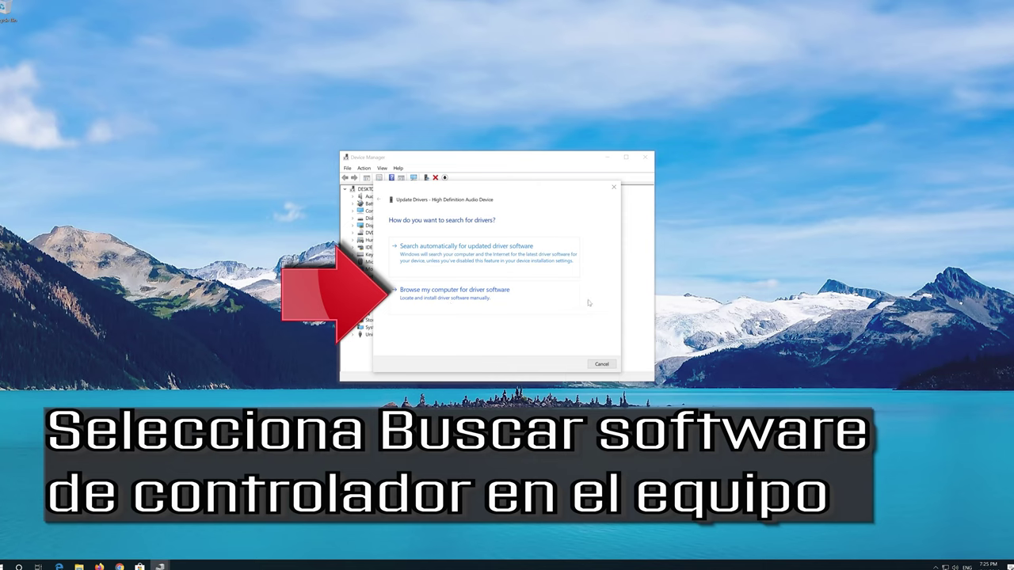
click(461, 303)
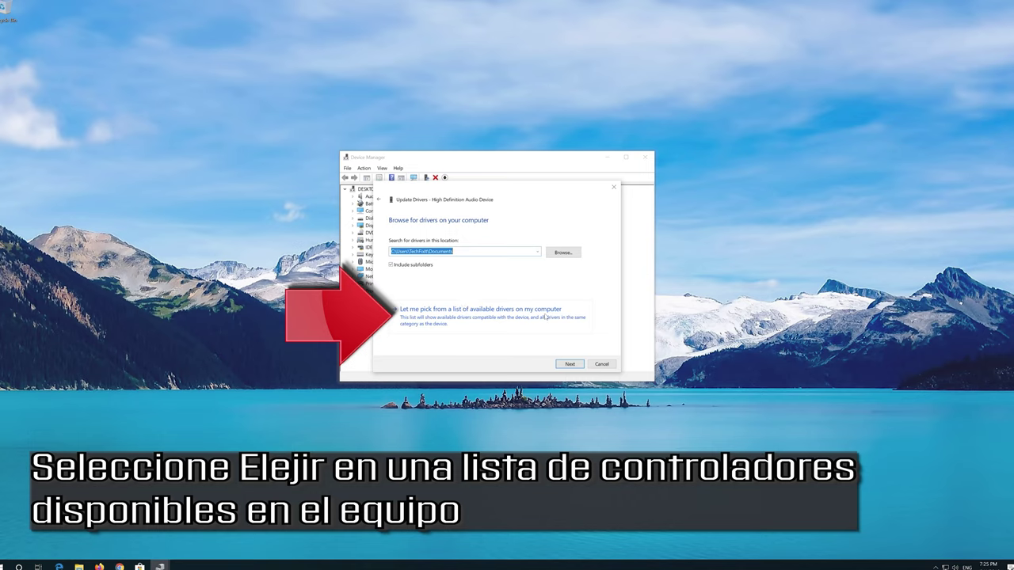
click(492, 324)
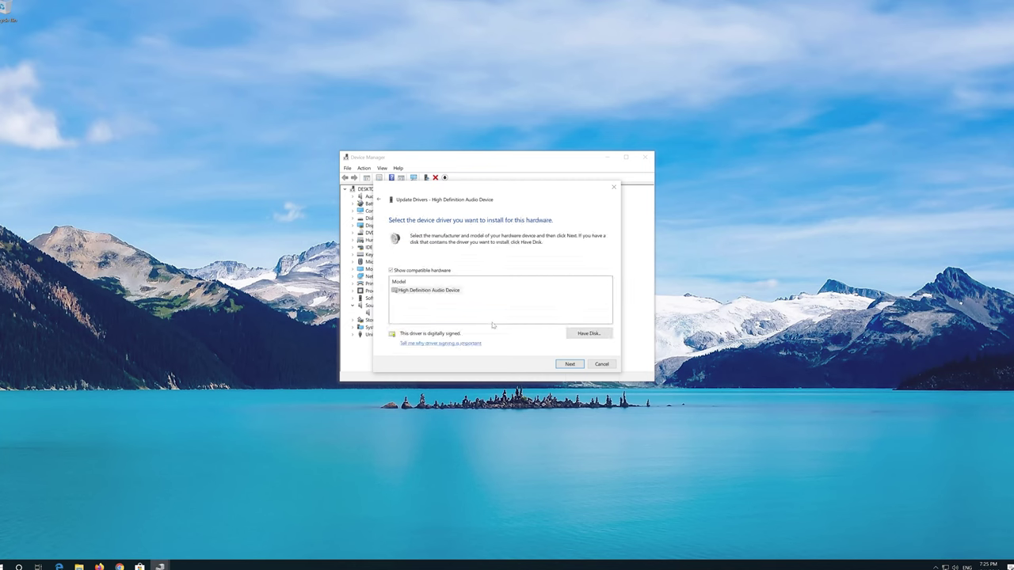
click(436, 295)
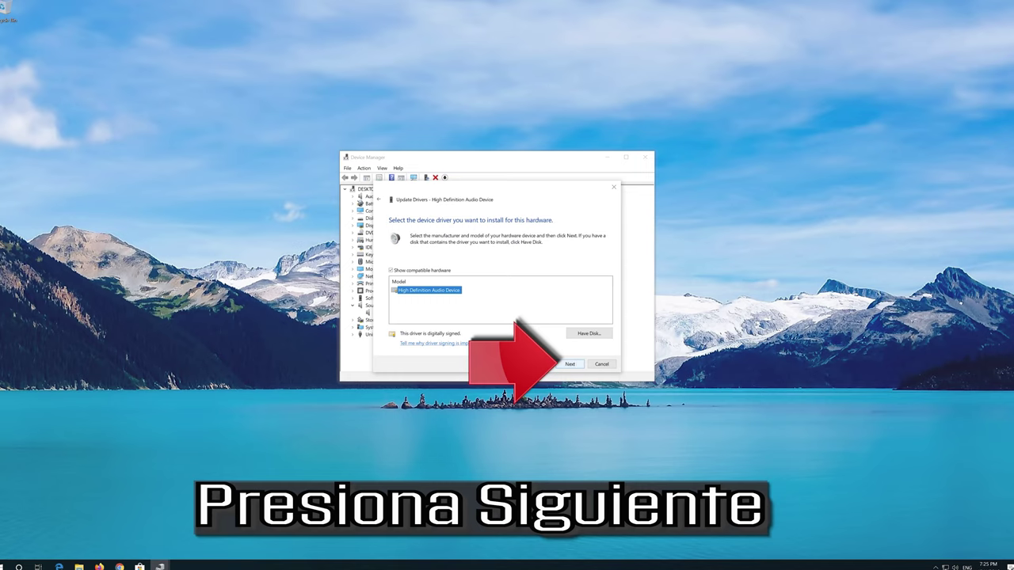
click(570, 365)
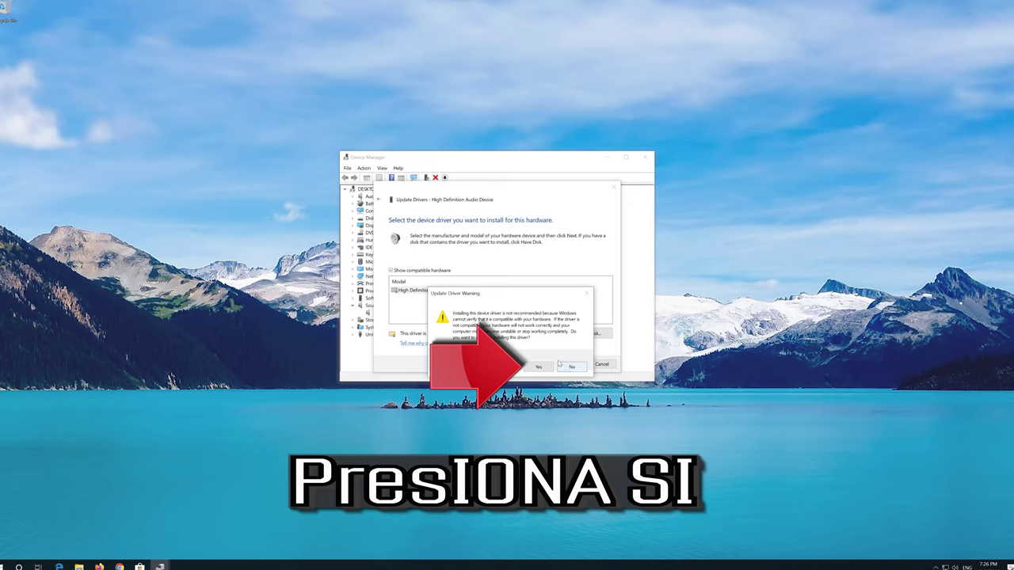
click(538, 366)
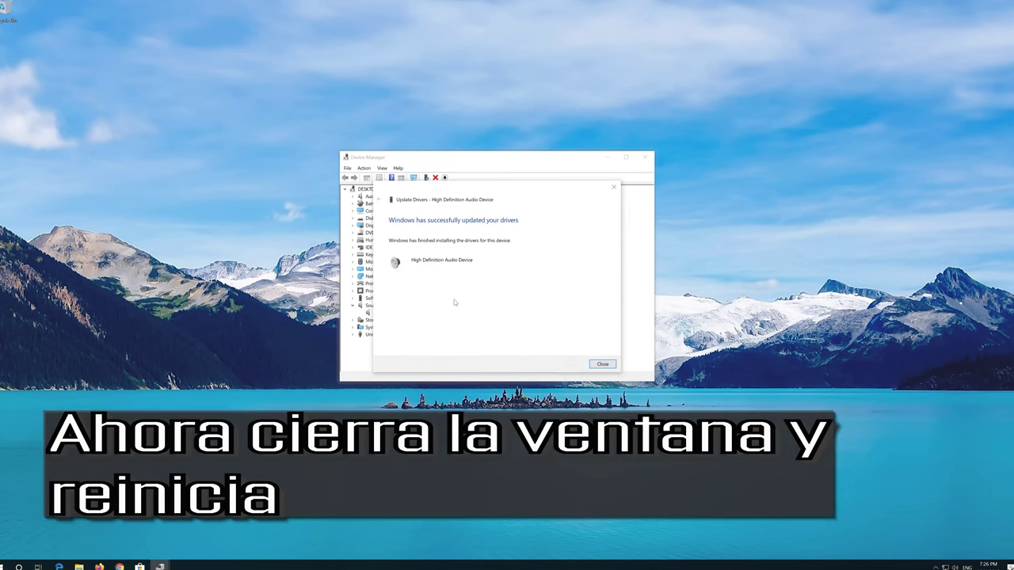
- Close the driver update wizard and Device Manager, and restart the computer
click(603, 365)
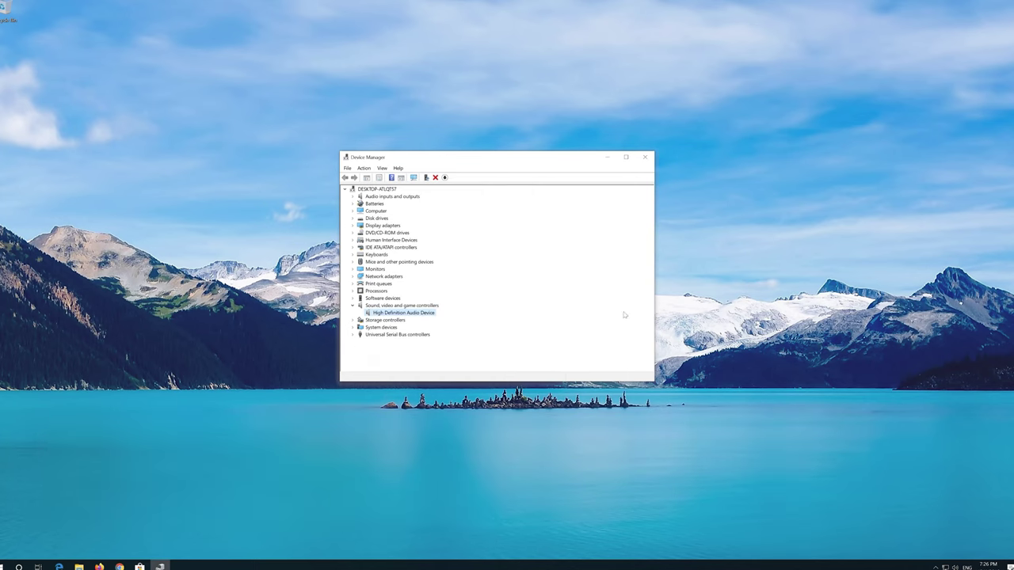
click(645, 157)
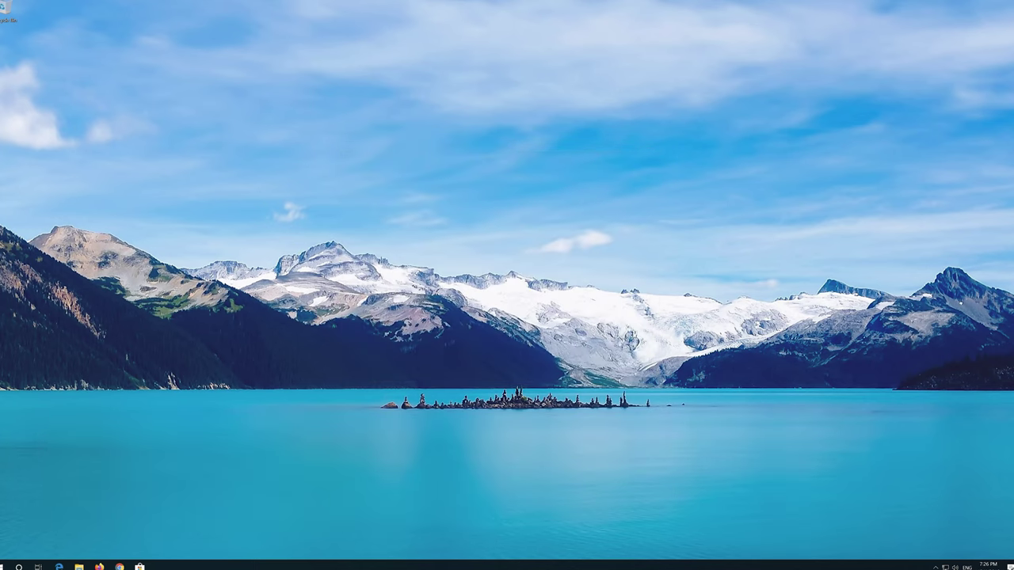
click(2, 564)
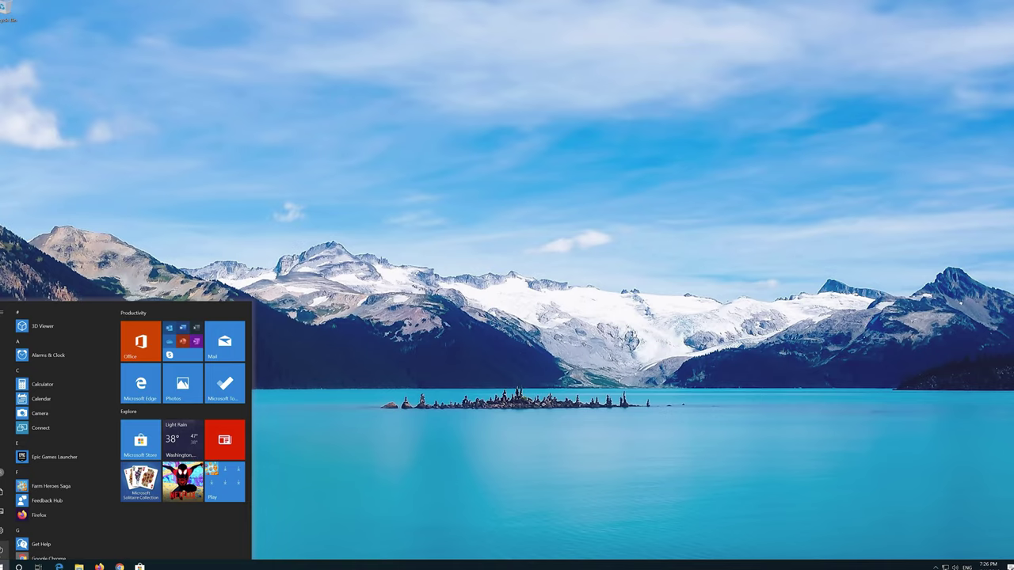
click(3, 545)
click(17, 531)
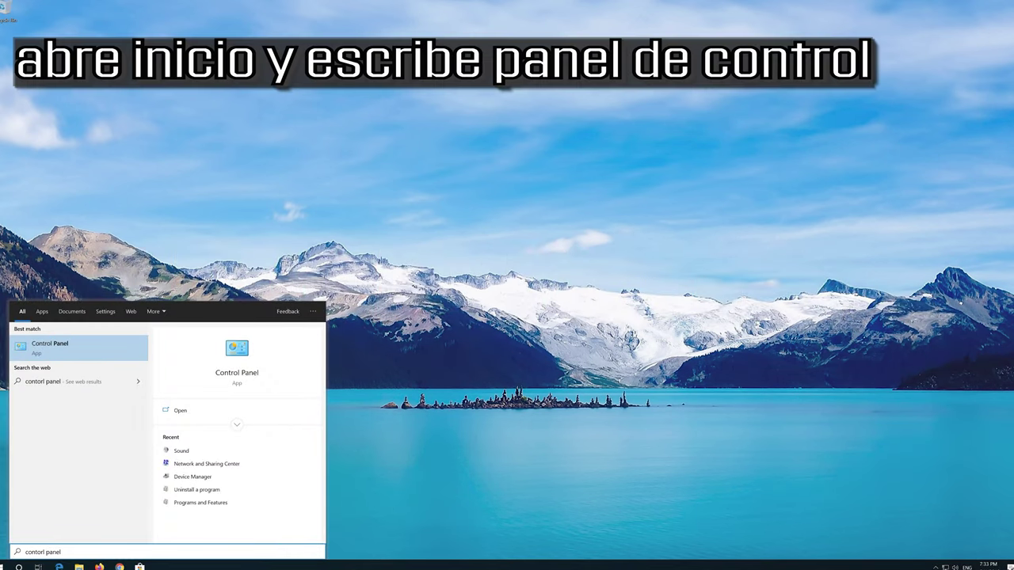
- Open the Sound dialog from Control Panel's Hardware and Sound category and select the Speakers playback device
click(83, 352)
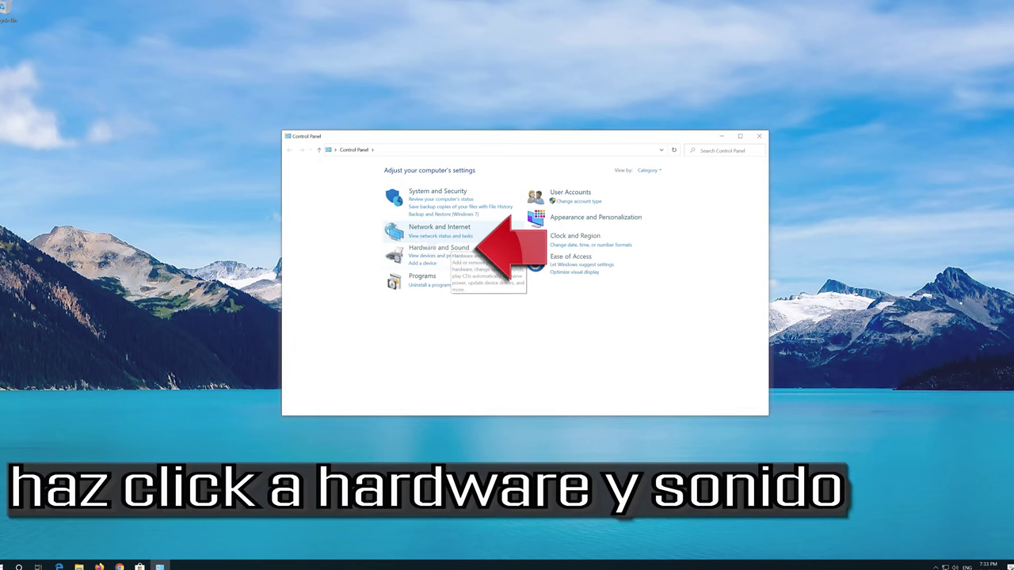
click(437, 249)
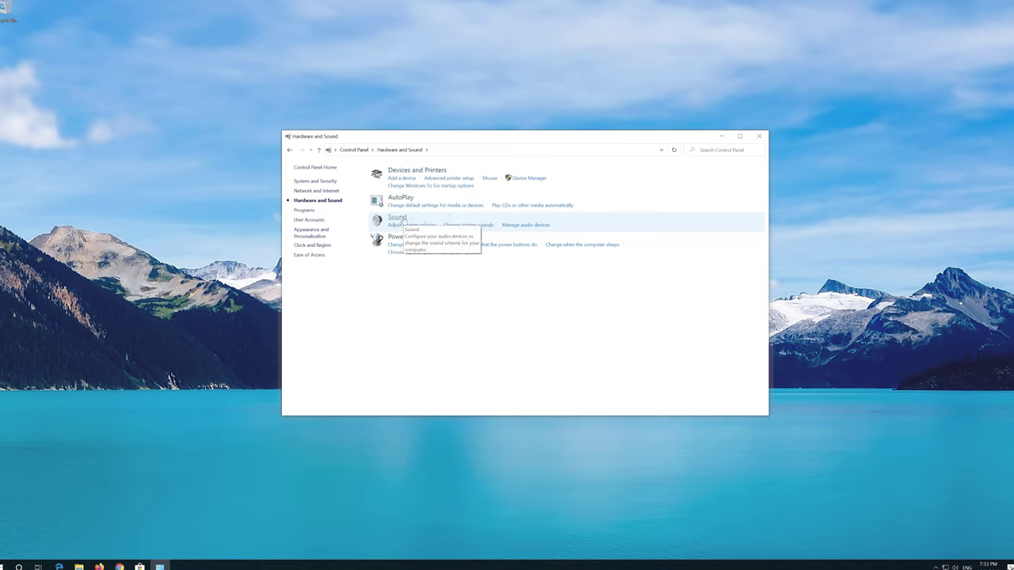
click(397, 218)
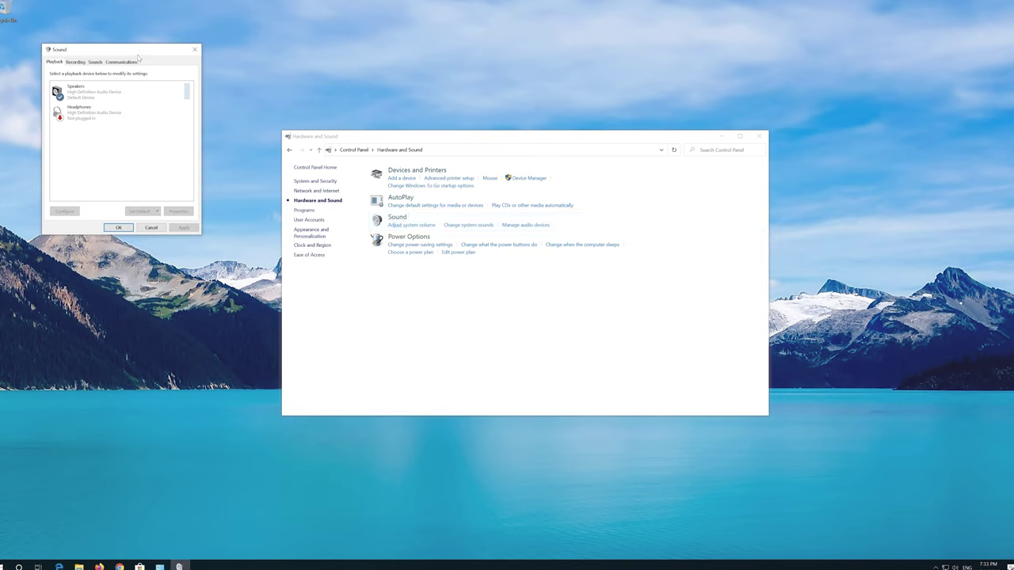
drag(137, 50, 502, 150)
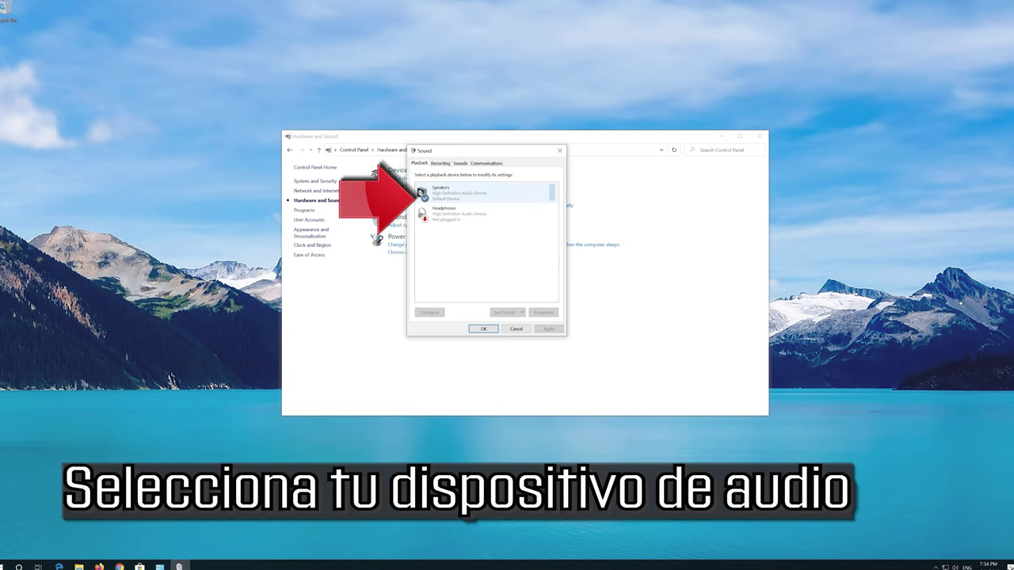
click(484, 198)
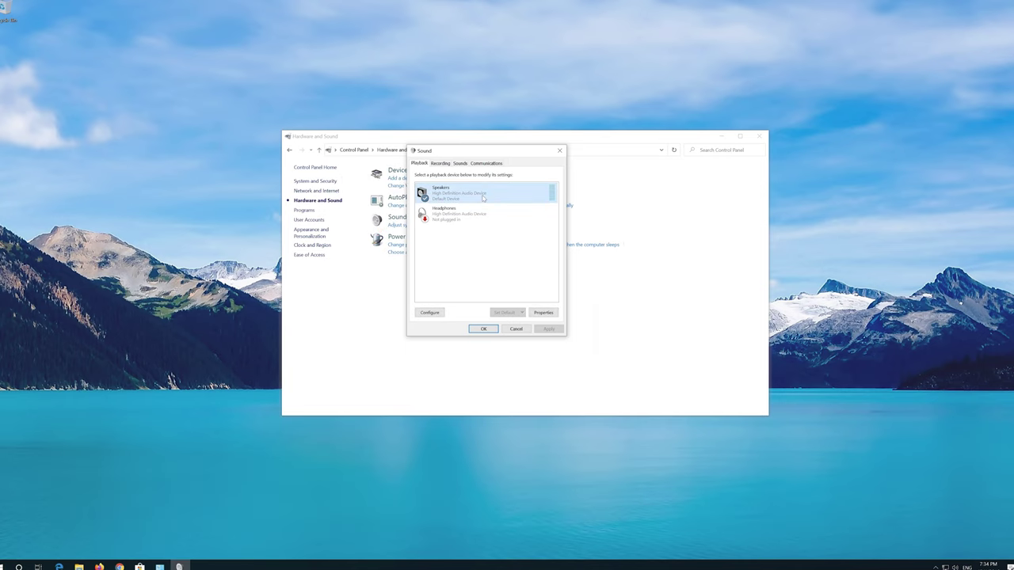
- Disable all enhancements in the Speakers device's properties, applying and accepting the change
right_click(483, 198)
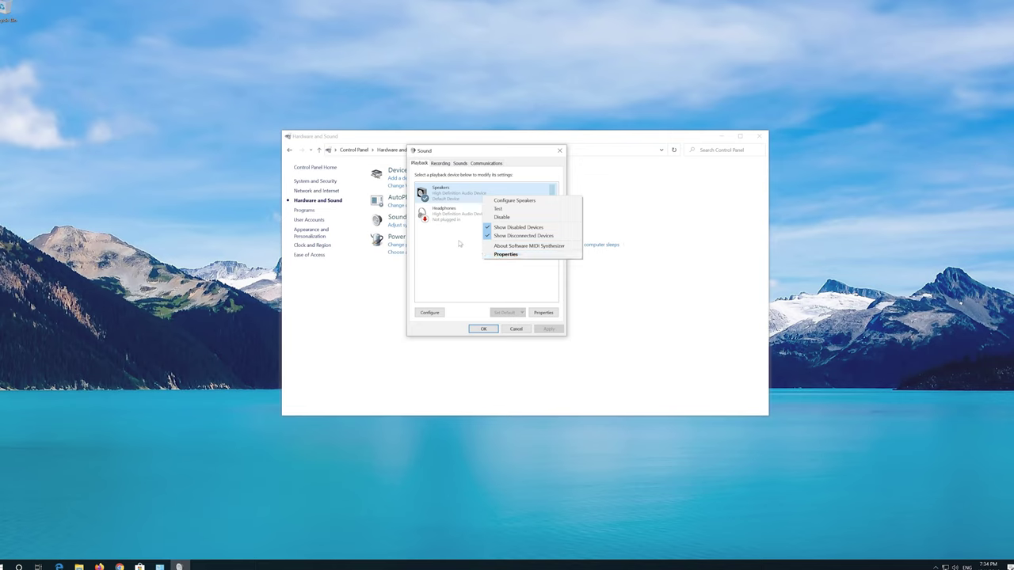
click(541, 255)
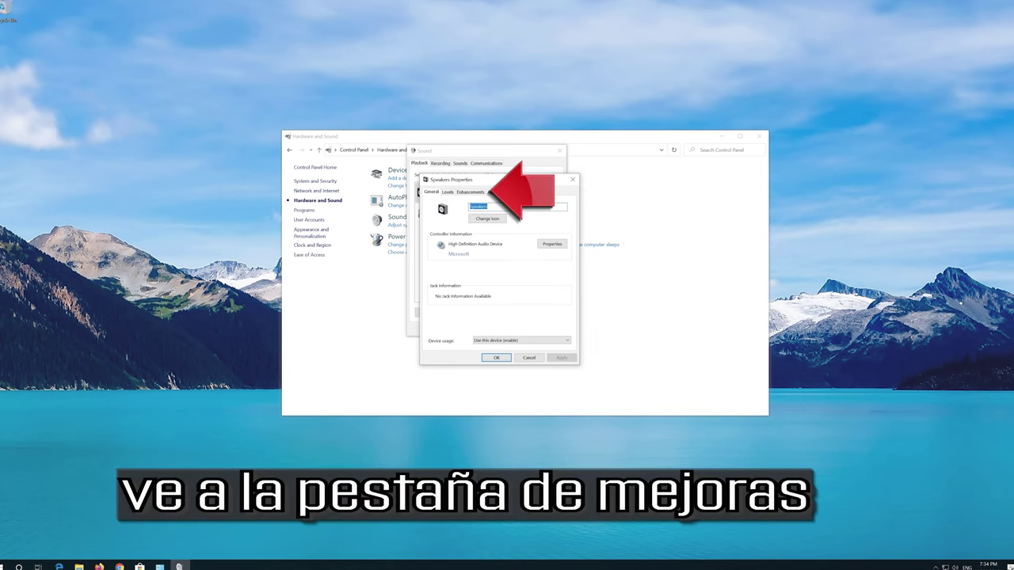
click(481, 194)
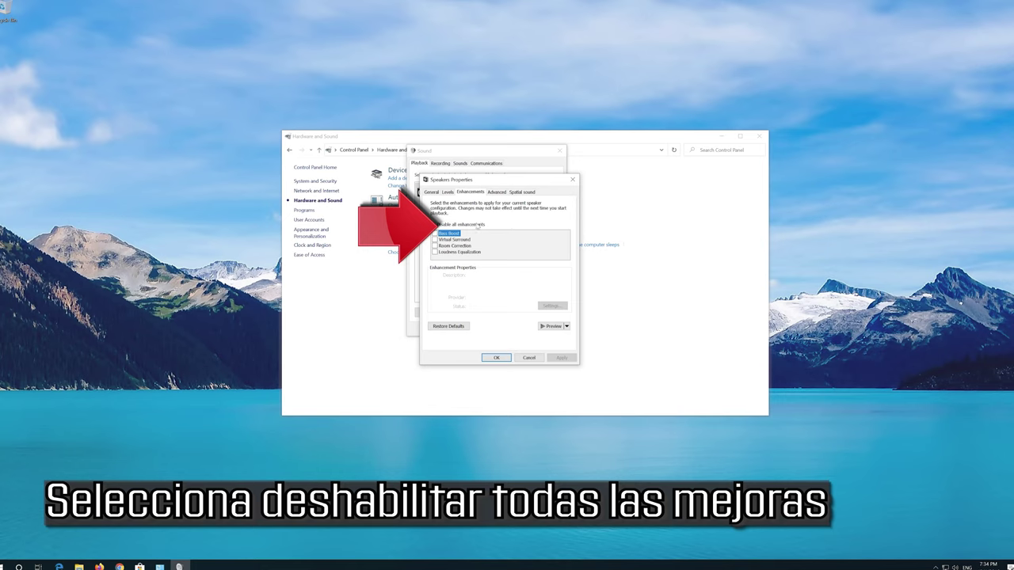
click(433, 225)
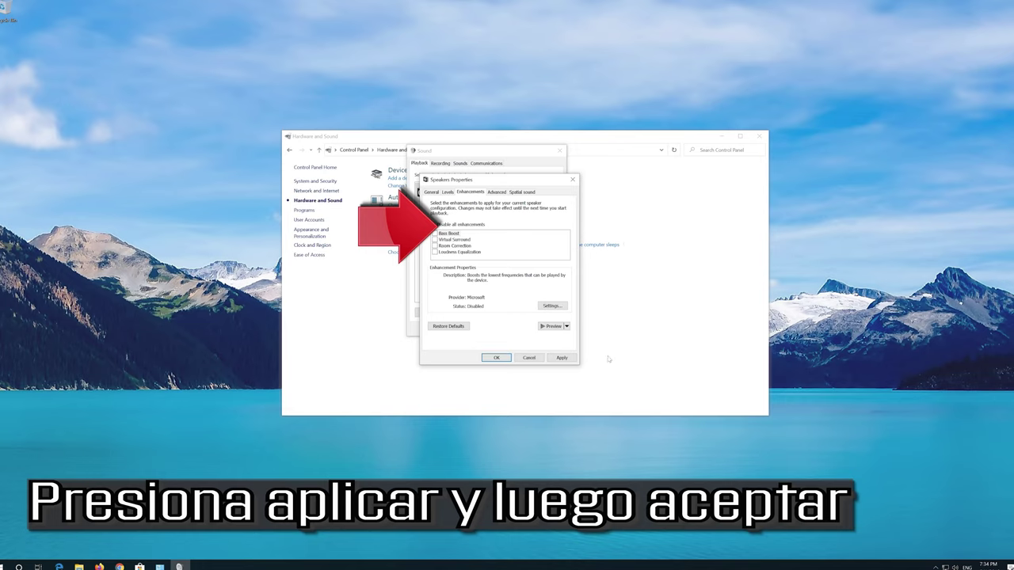
click(571, 358)
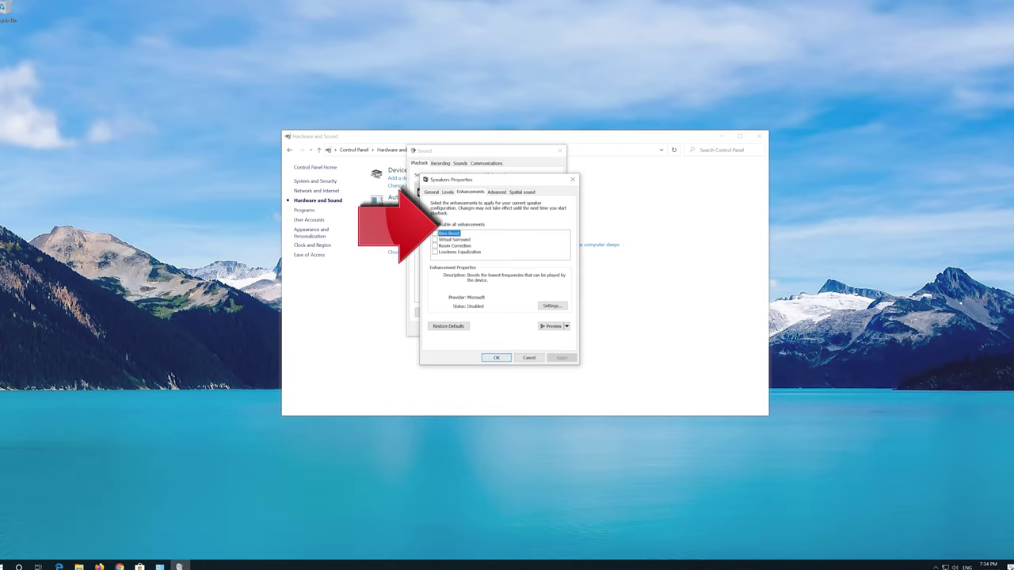
click(494, 358)
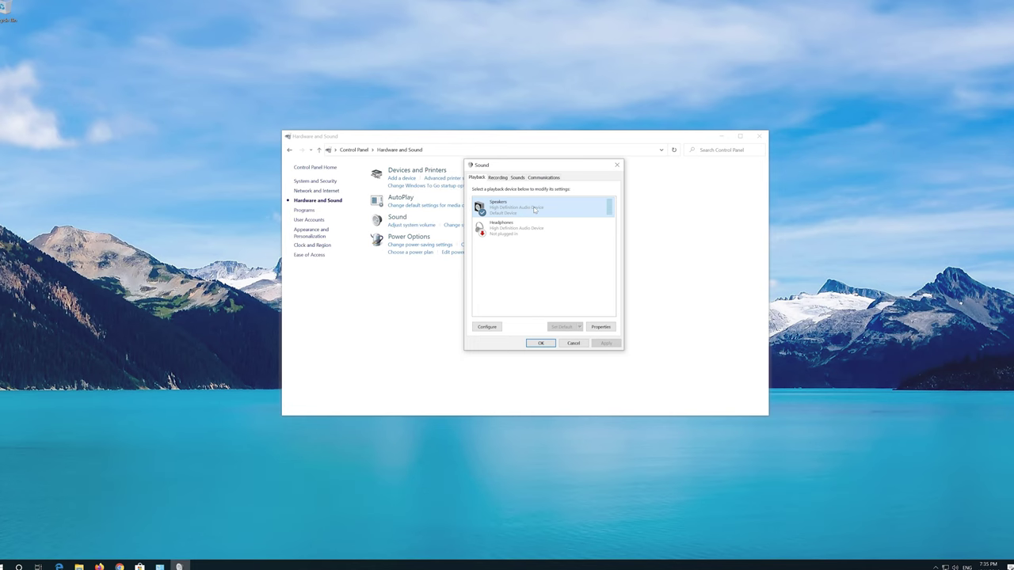
- Review the default format and exclusive mode settings in the Speakers' advanced properties, and close the properties and the Sound dialog
right_click(534, 208)
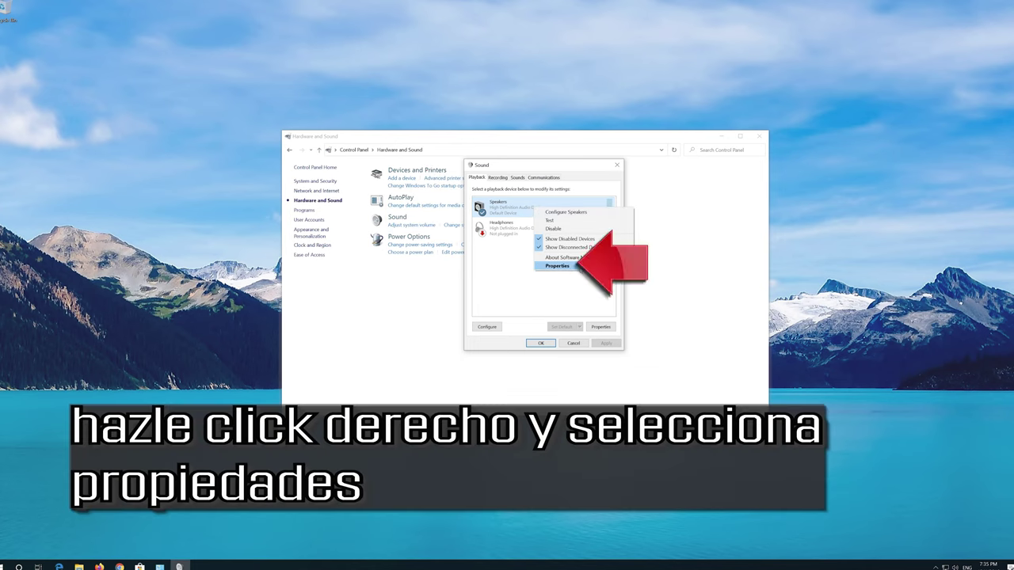
click(557, 266)
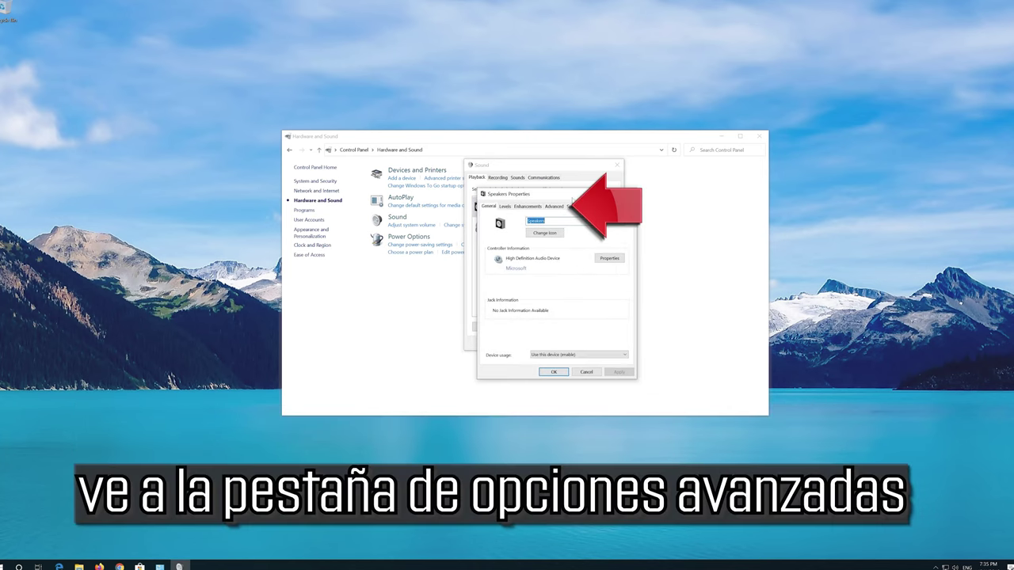
click(555, 207)
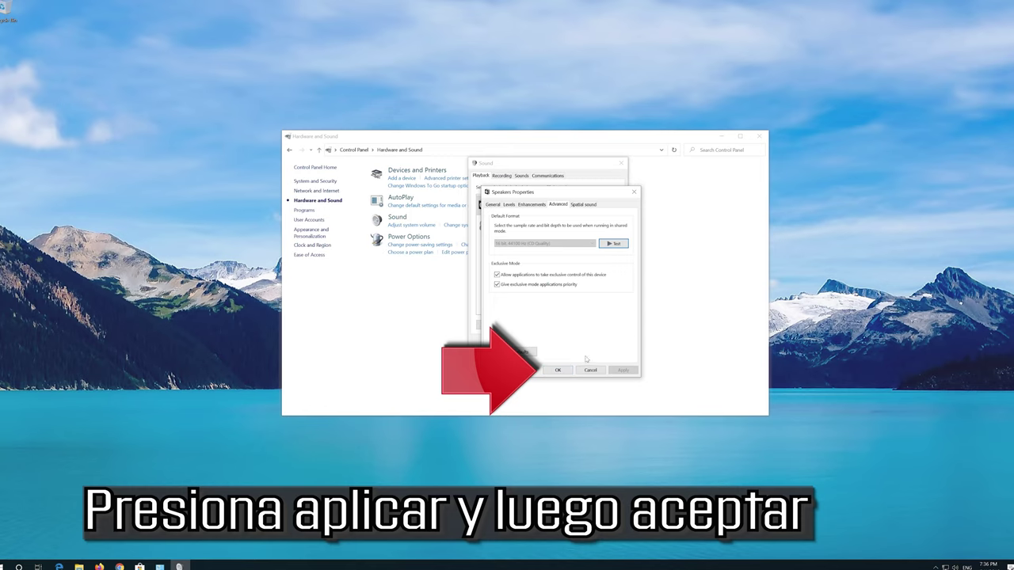
click(547, 372)
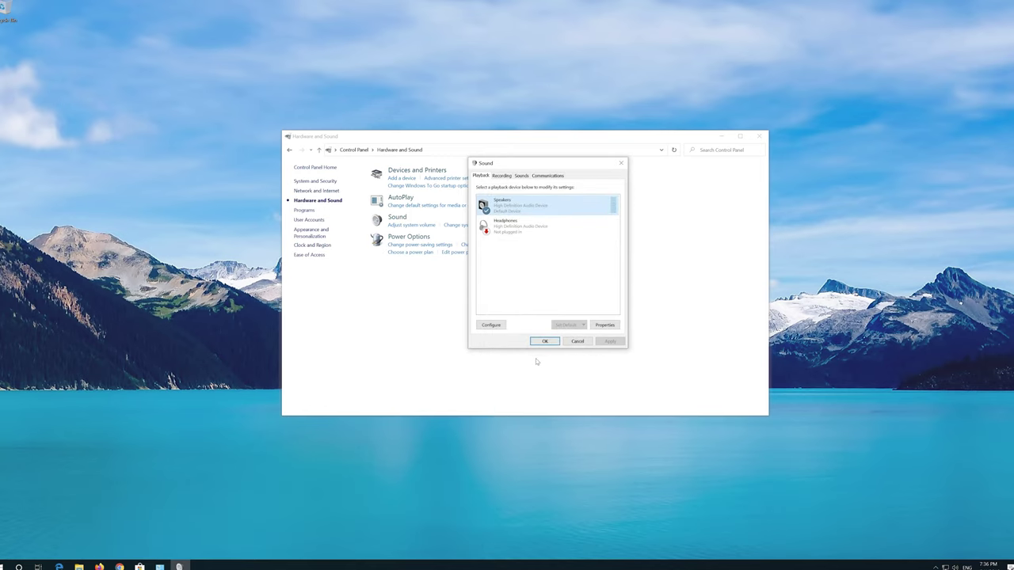
click(544, 343)
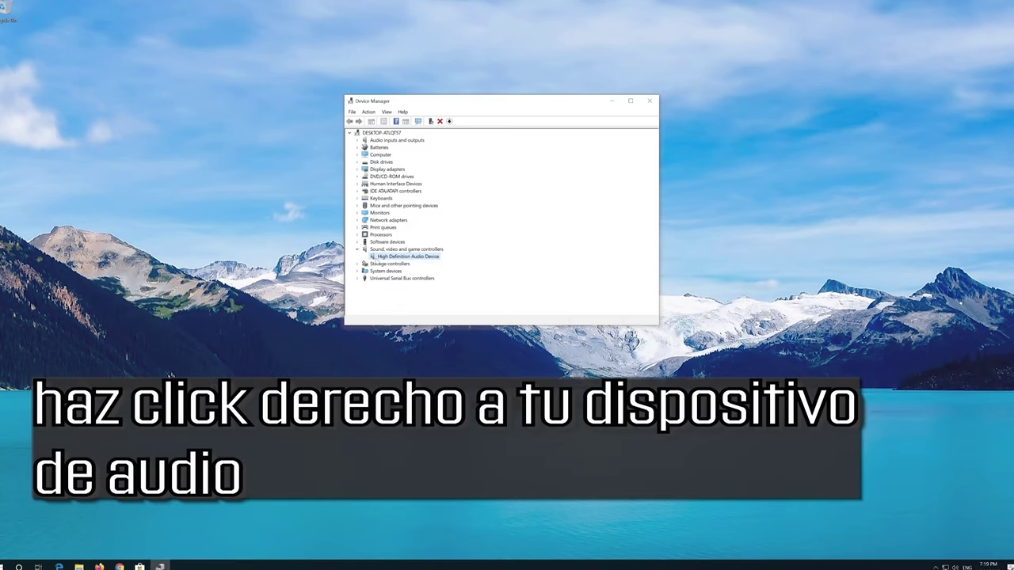
- Uninstall the High Definition Audio Device under Sound, video and game controllers, and close Device Manager
right_click(413, 259)
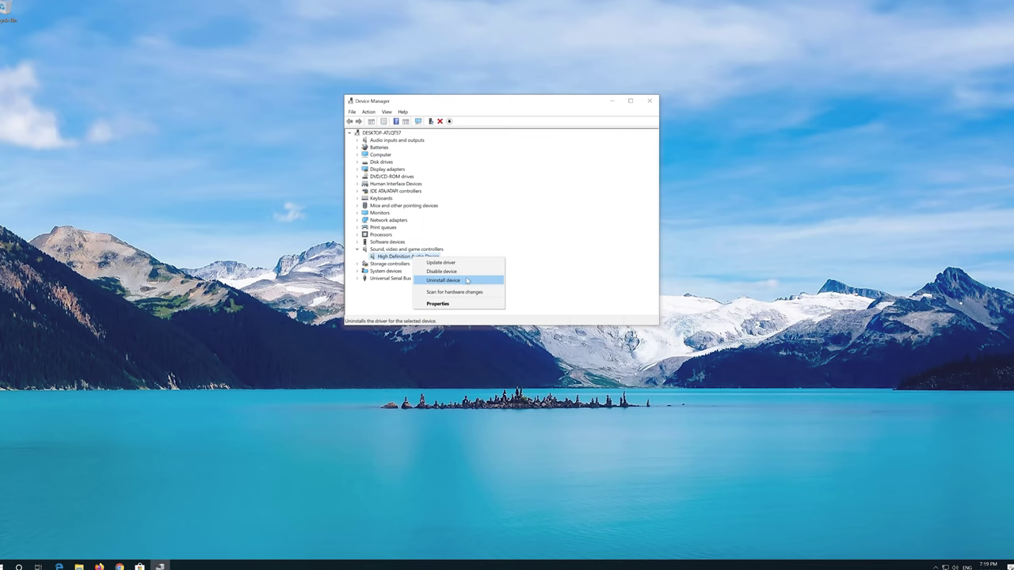
click(467, 280)
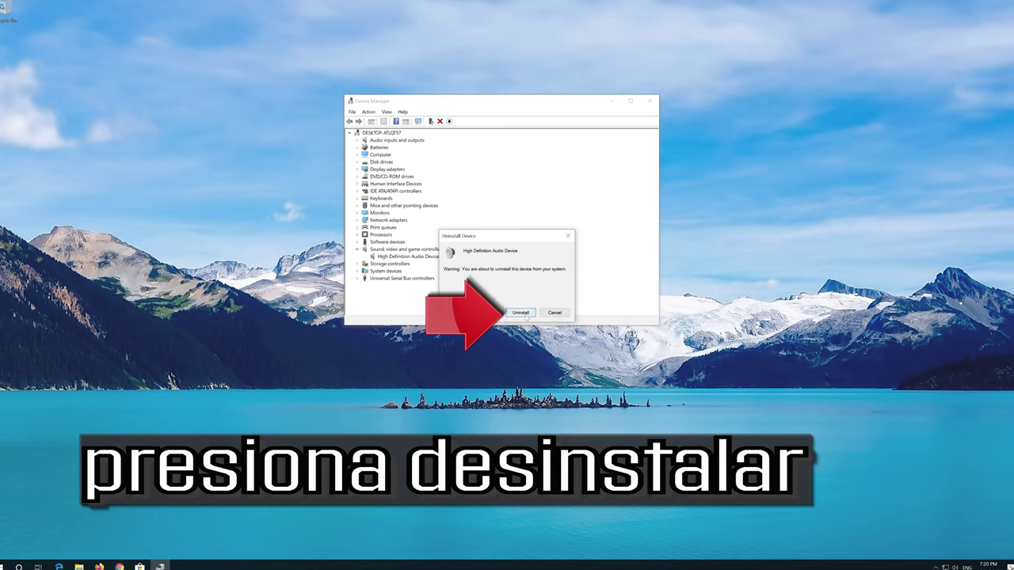
click(520, 313)
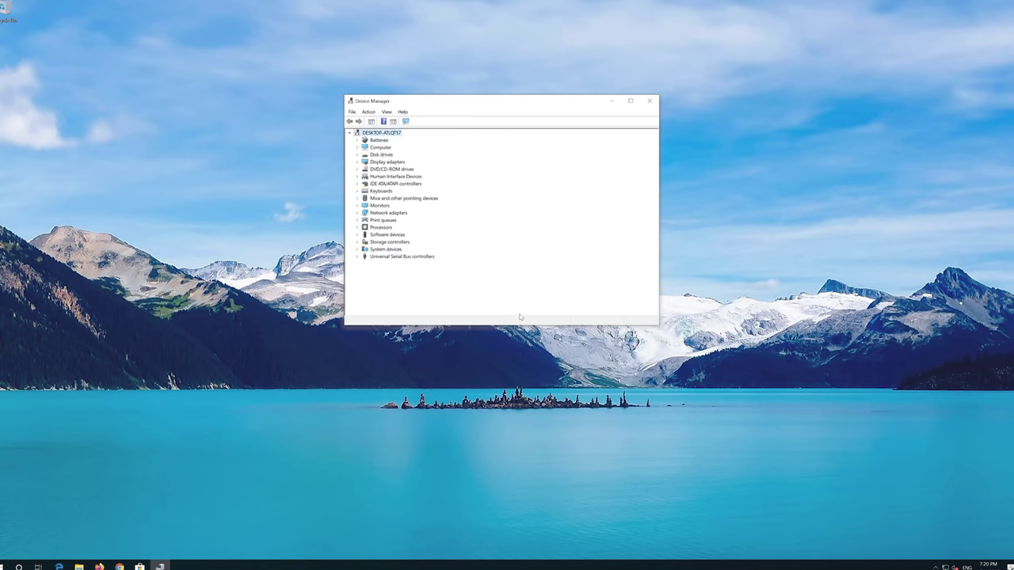
click(649, 101)
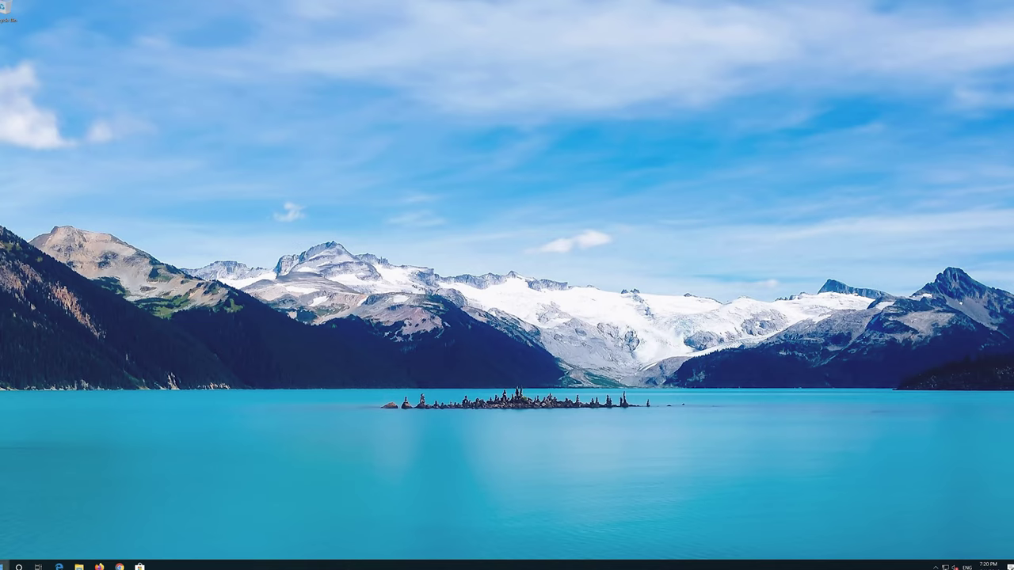
- Restart the computer
click(6, 566)
click(4, 549)
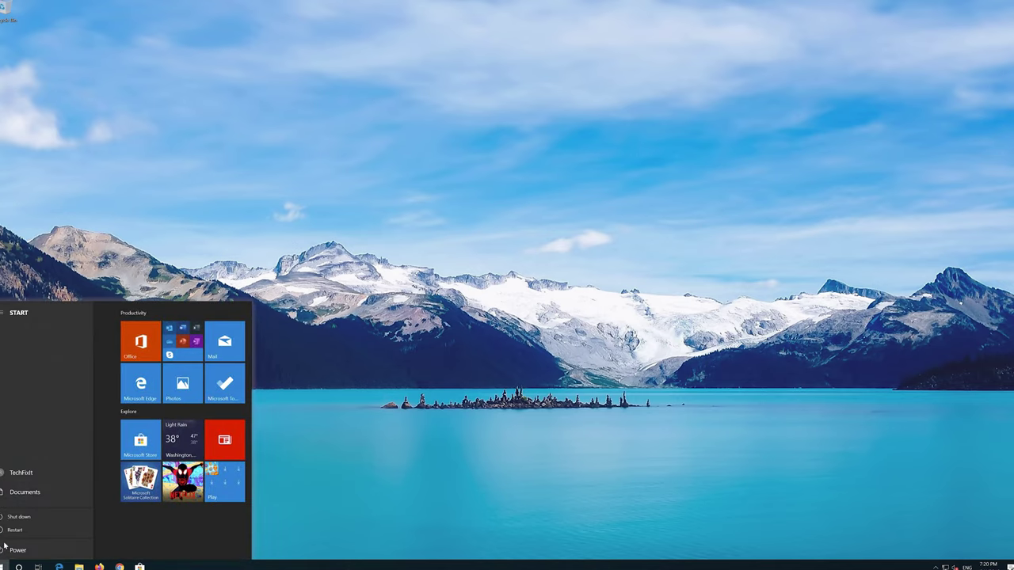
click(10, 538)
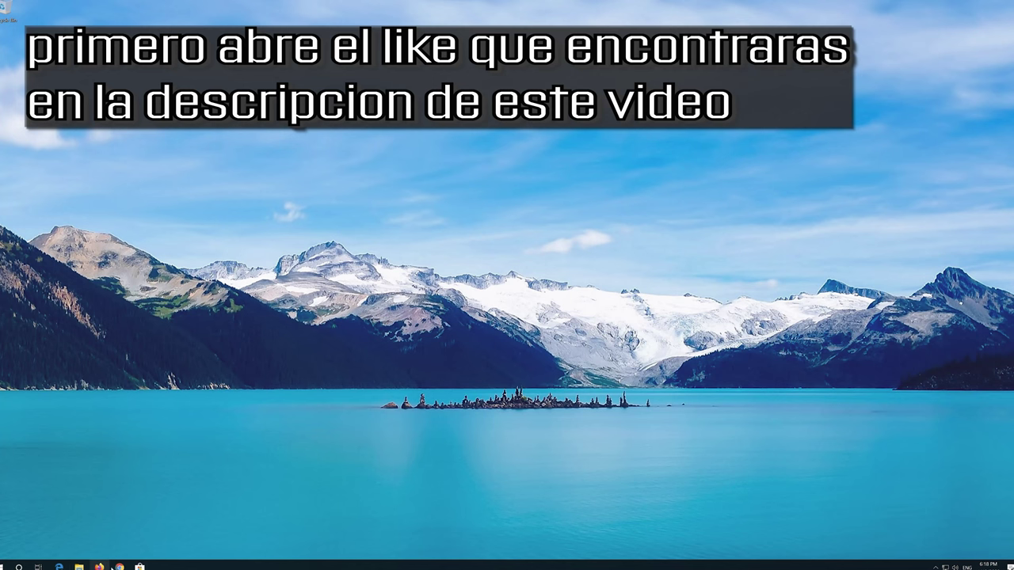
click(119, 566)
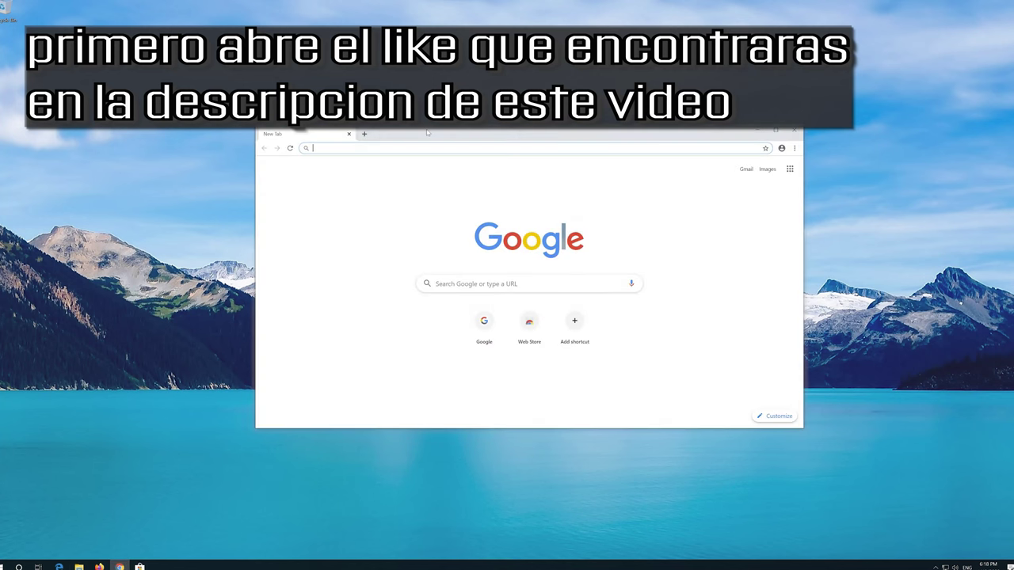
click(427, 146)
text(https://www.microsoft.com/en-us/software-download/windows10)
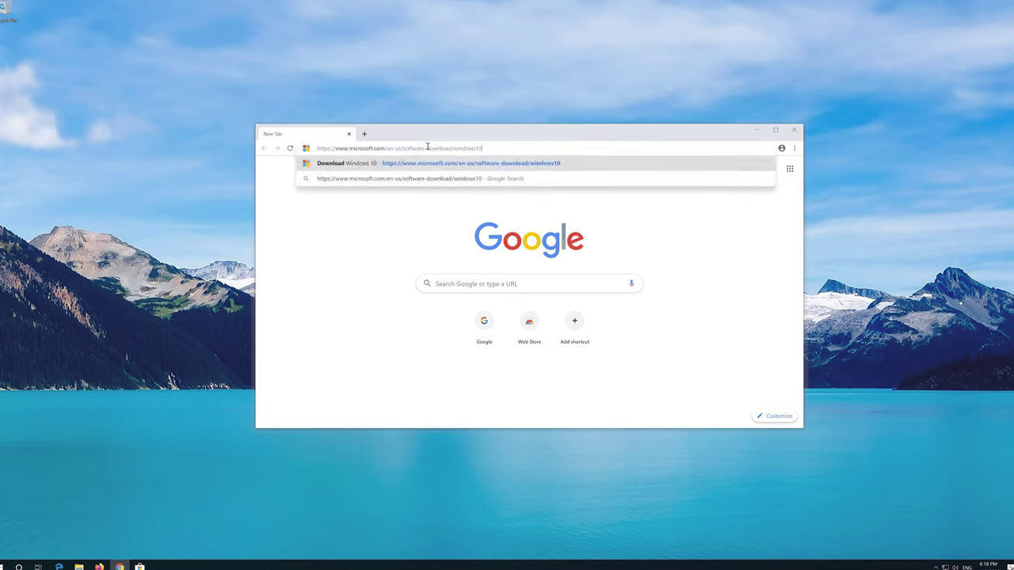
key(Return)
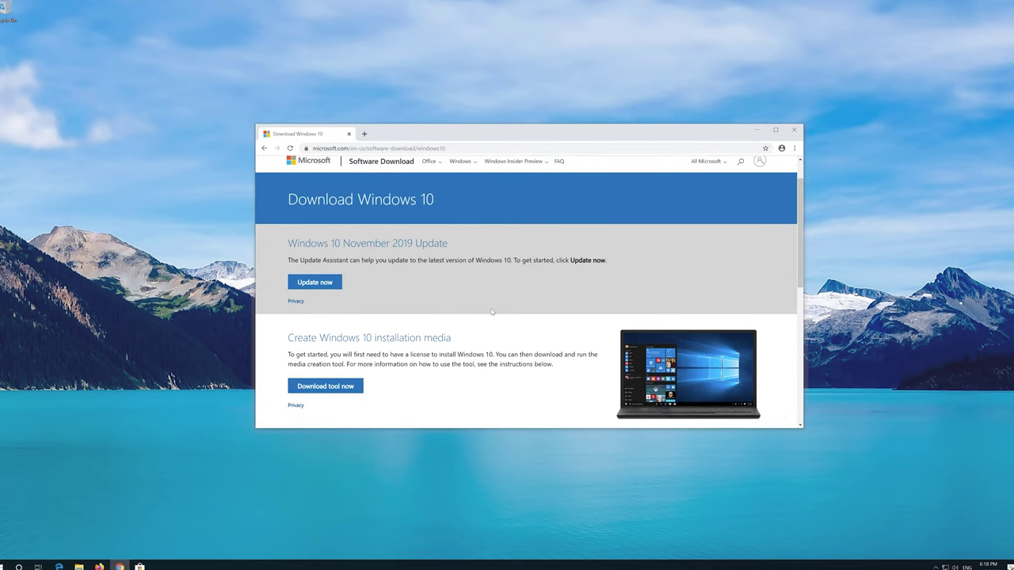
scroll(490, 309, down, 1)
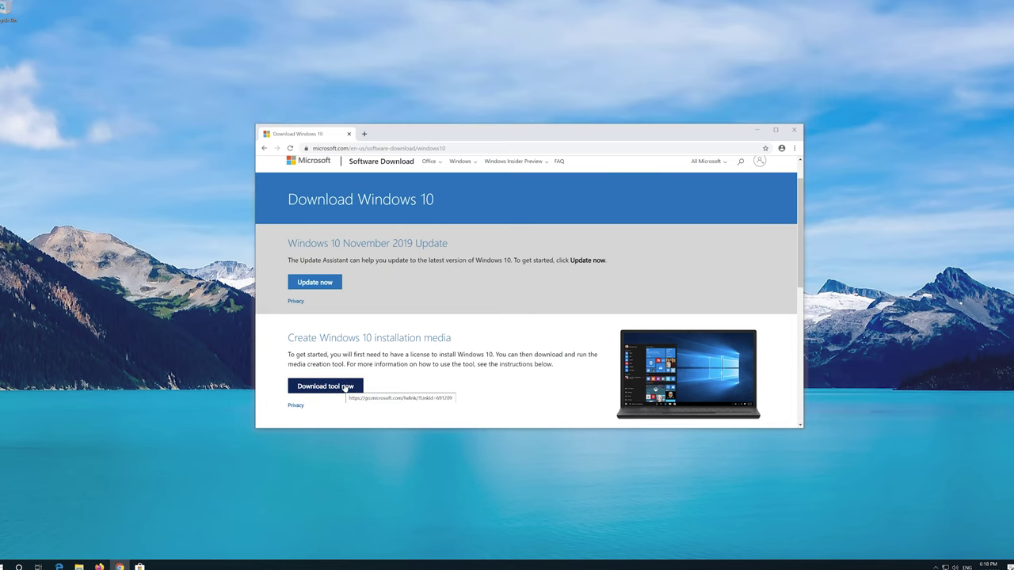
click(346, 386)
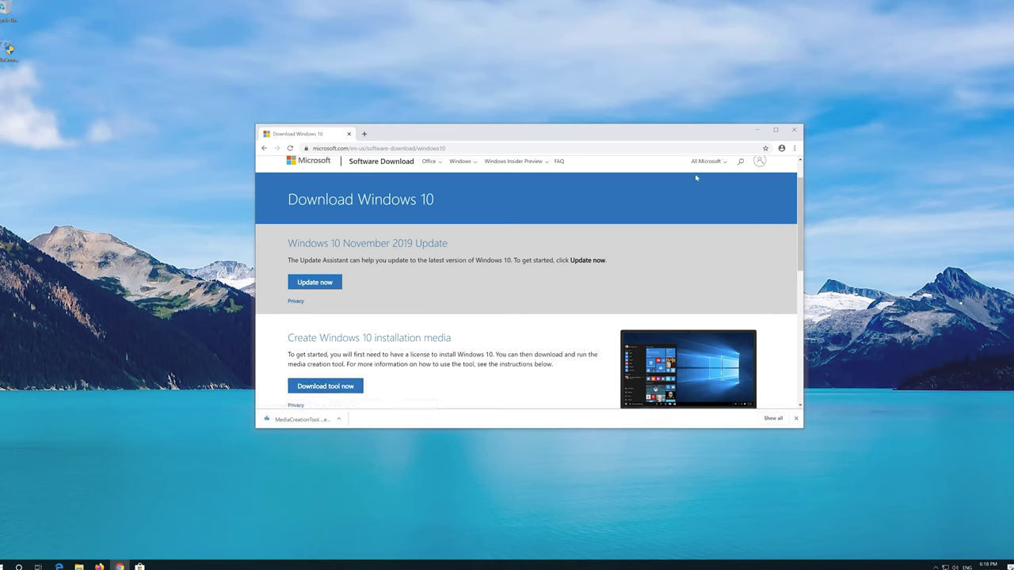
click(794, 130)
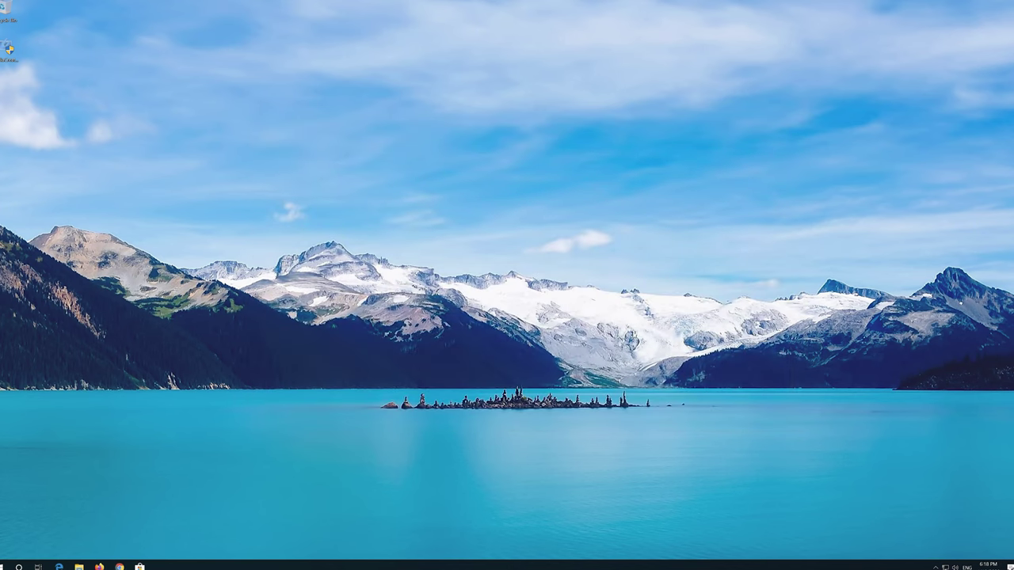
- Run the downloaded media creation tool, accept its license terms, and install the Windows 10 Pro upgrade on this PC, keeping personal files and apps
double_click(6, 54)
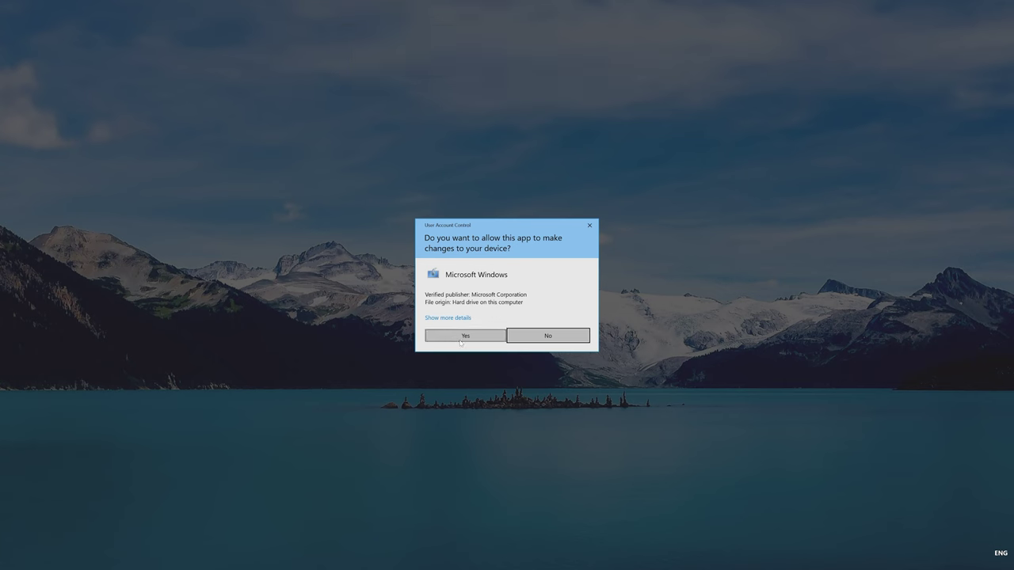
click(467, 338)
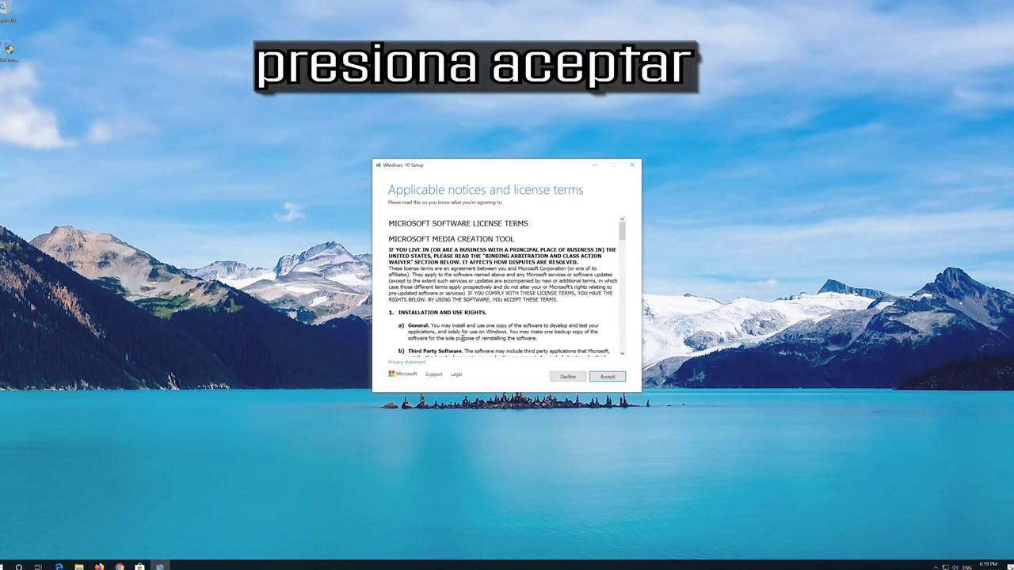
click(622, 376)
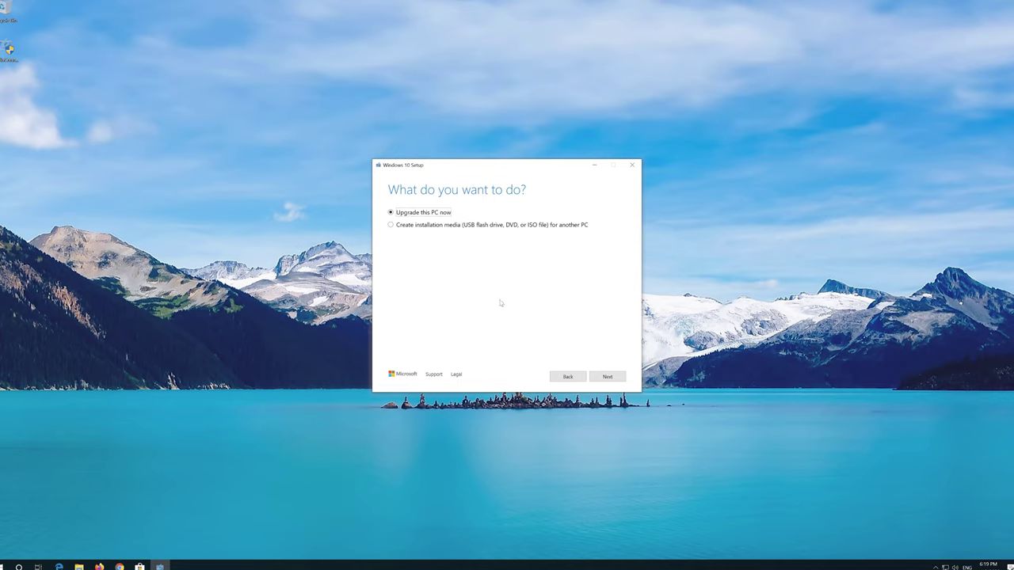
click(604, 382)
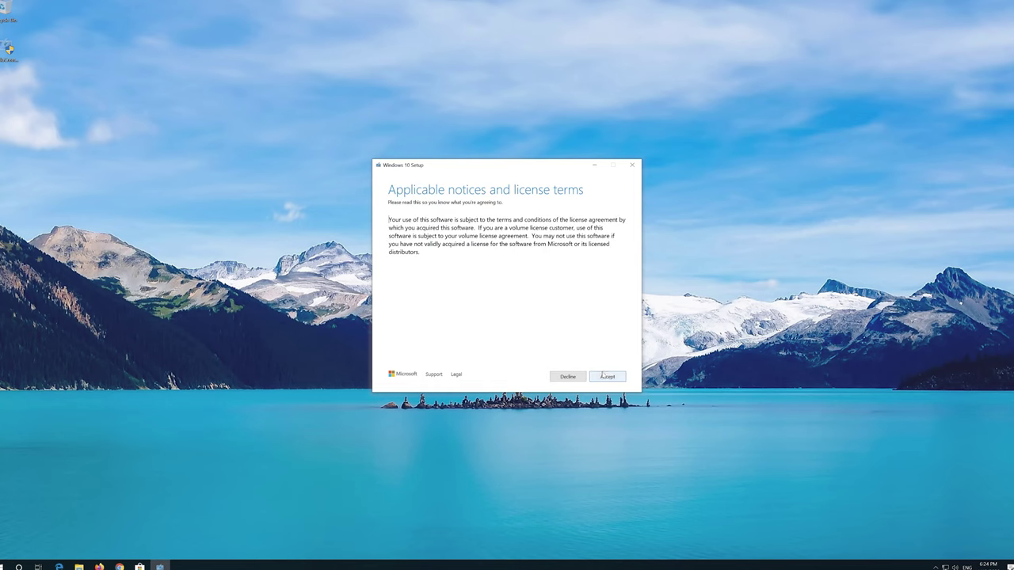
click(610, 377)
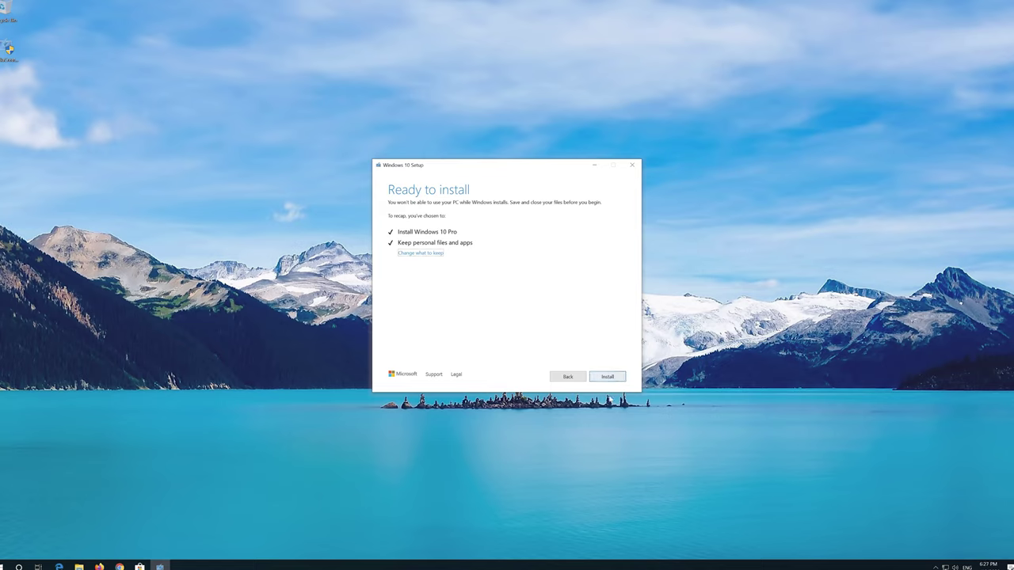
click(608, 380)
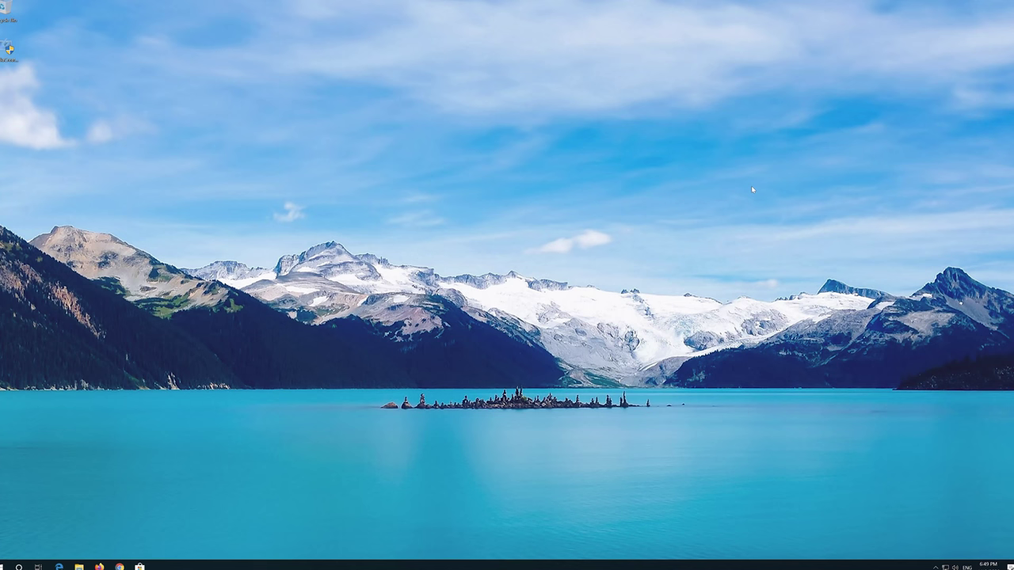
- Delete the MediaCreationTool1909 file from the desktop and empty the Recycle Bin, confirming the permanent deletion
click(2, 58)
right_click(2, 59)
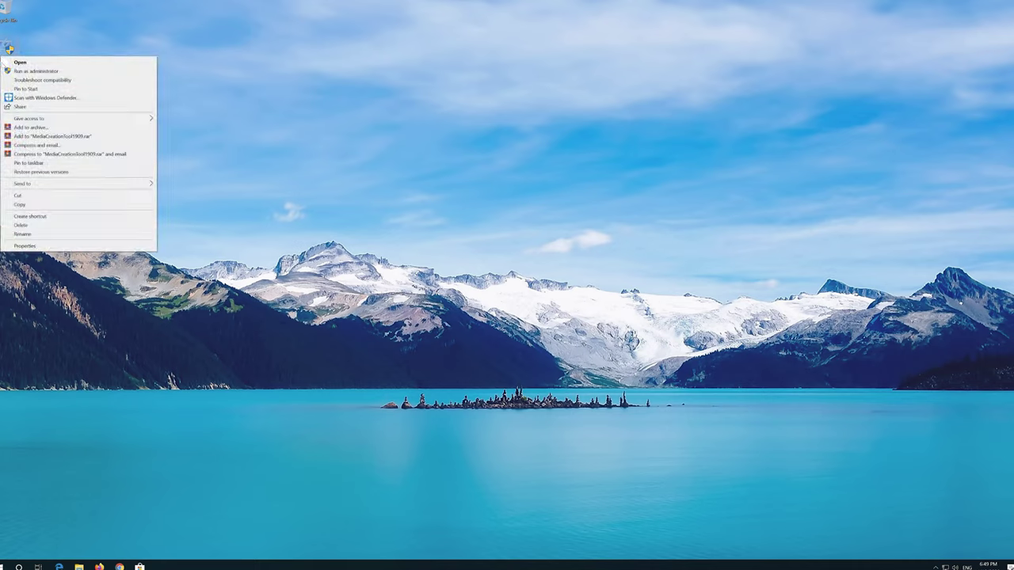
click(21, 225)
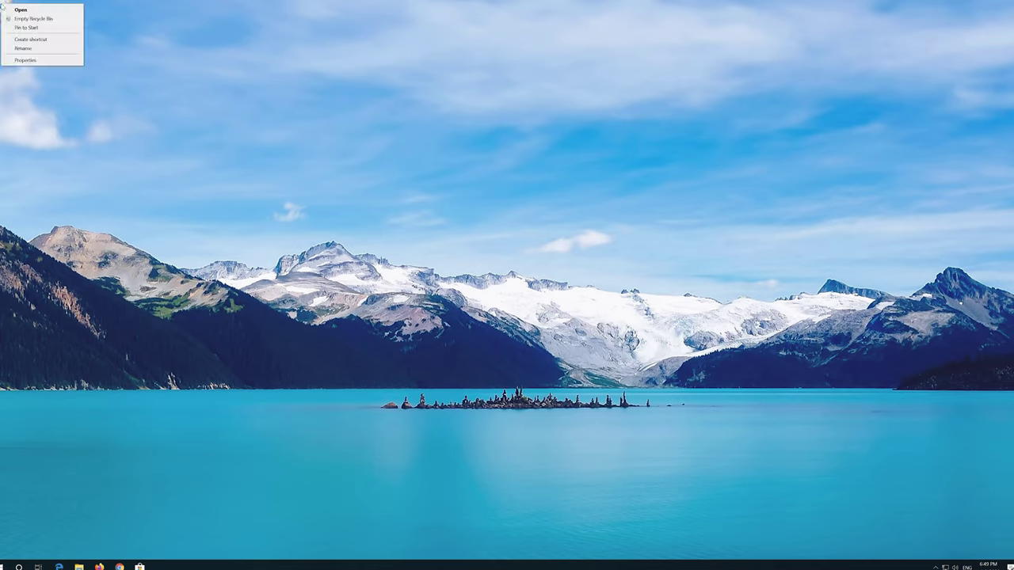
key(shift+Delete)
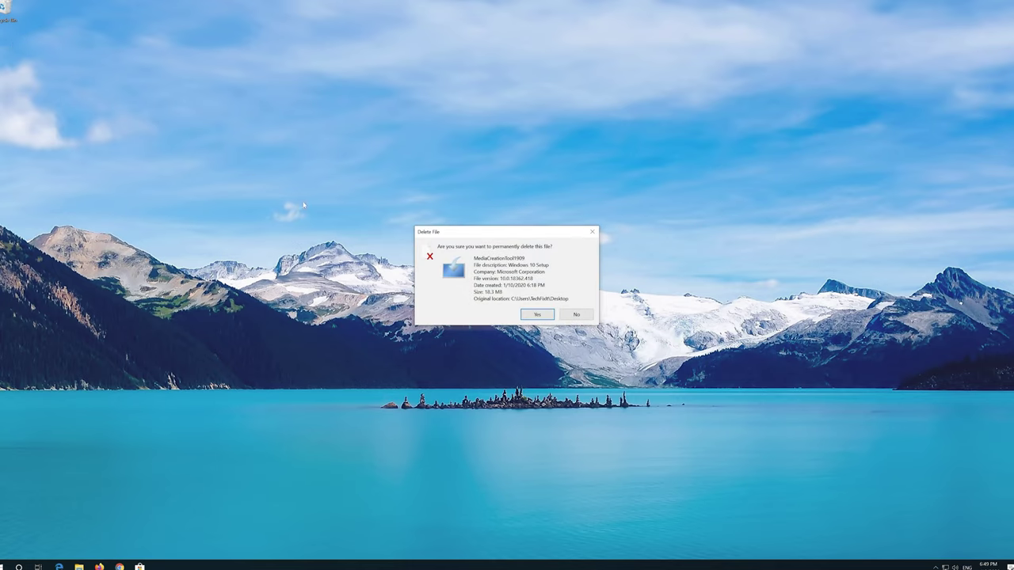
key(Return)
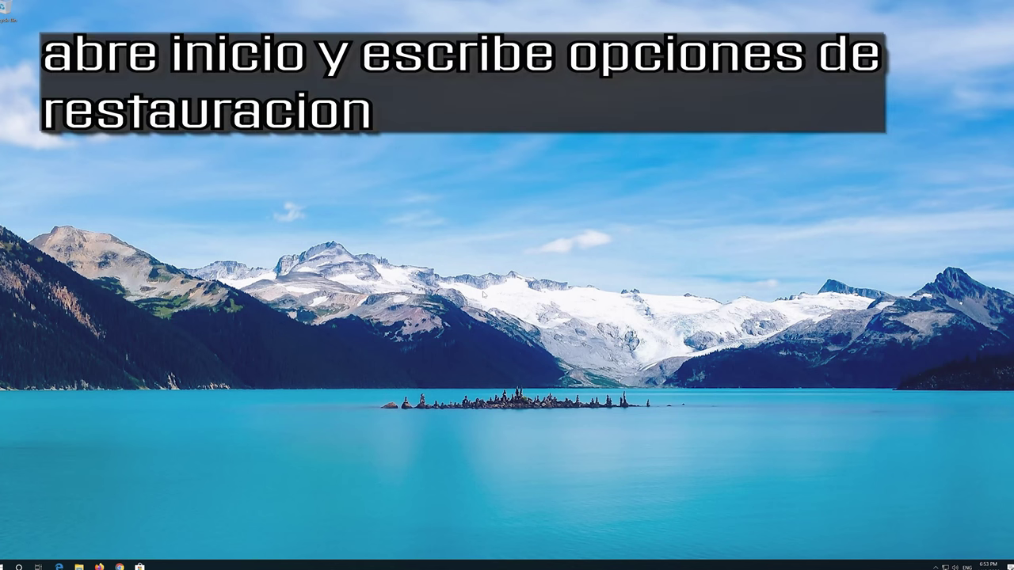
- Search Windows for "recovery options" and open the Recovery options system settings
key(super)
text(rec)
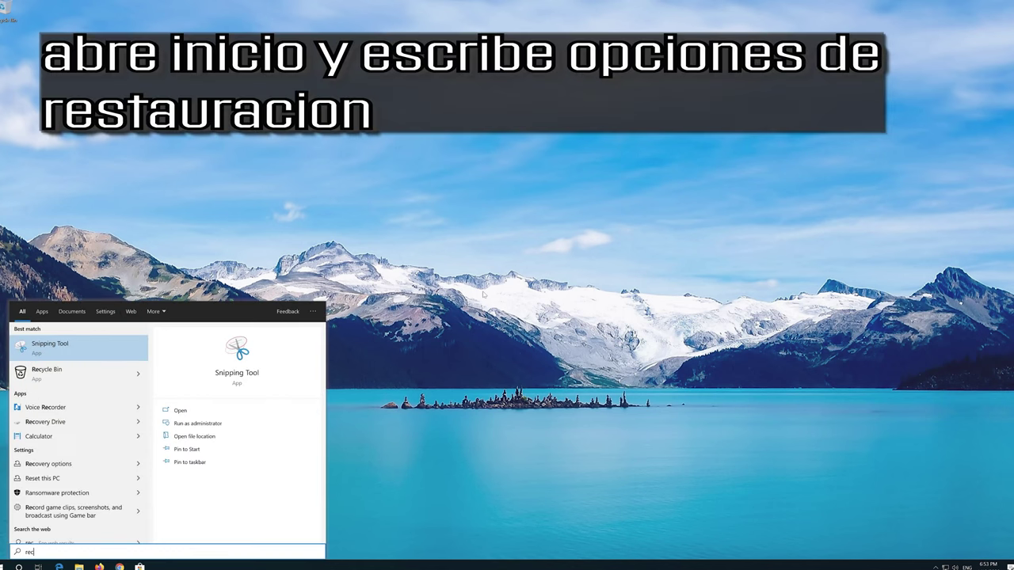
text(overy option)
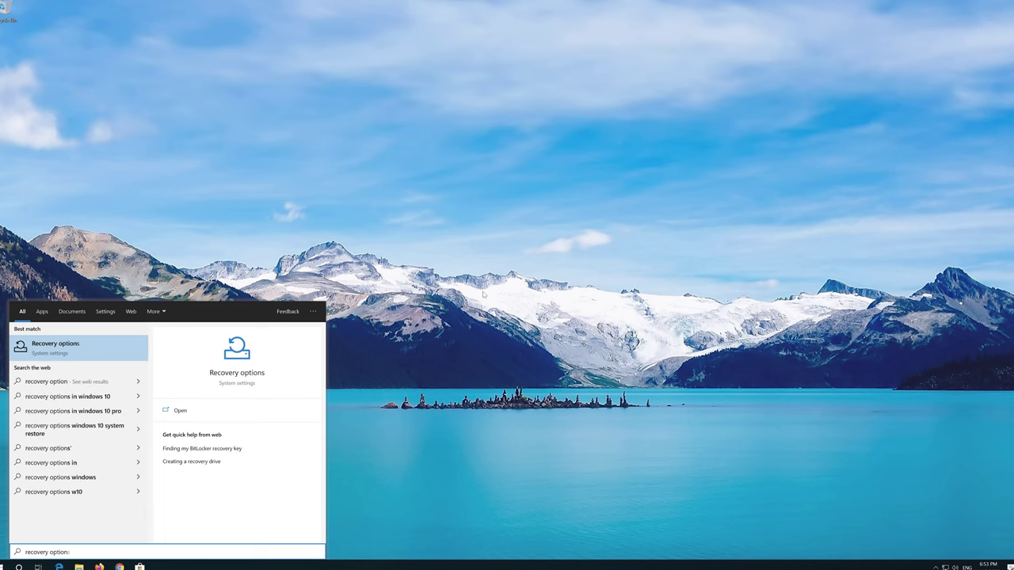
click(80, 351)
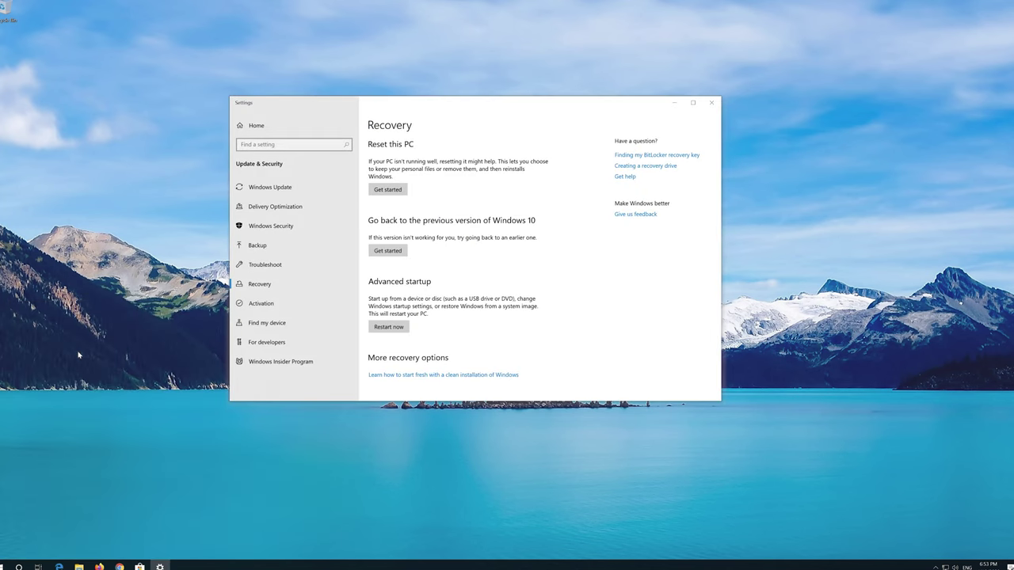